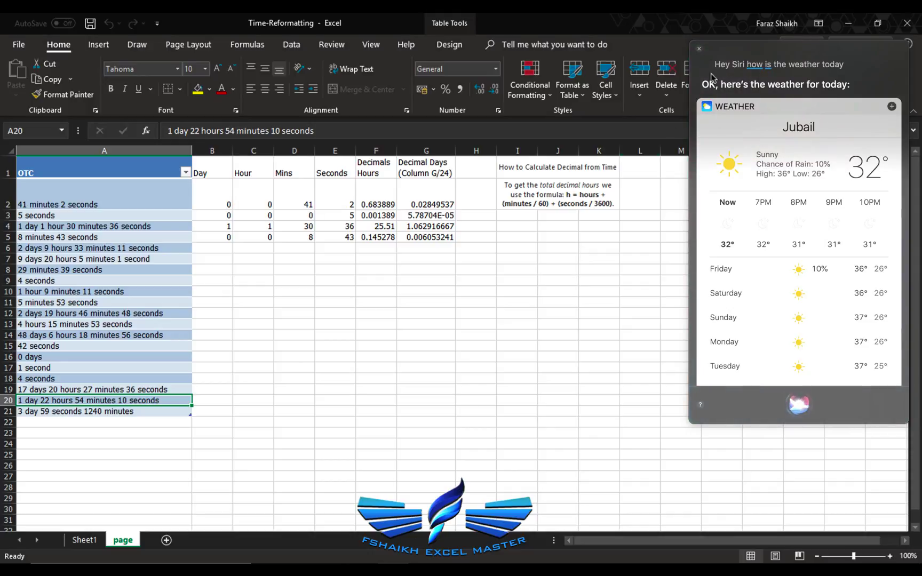
# Close the weather panel covering the OTC duration sheet.
pyautogui.click(700, 49)
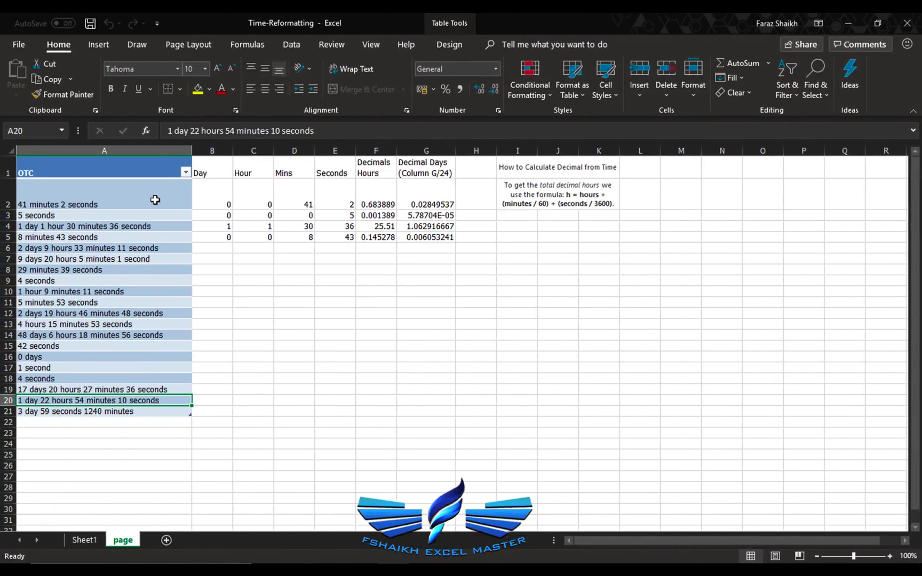
pyautogui.click(212, 203)
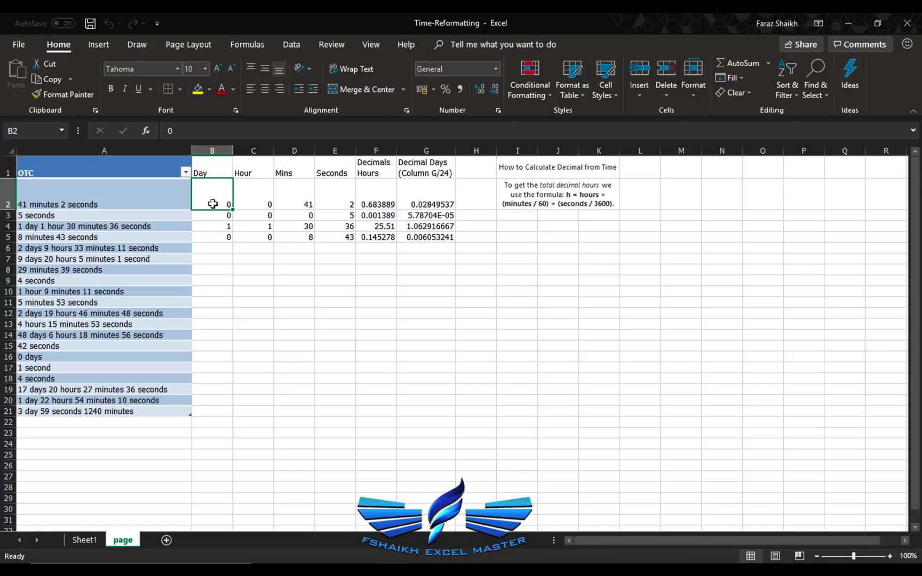
pyautogui.click(154, 226)
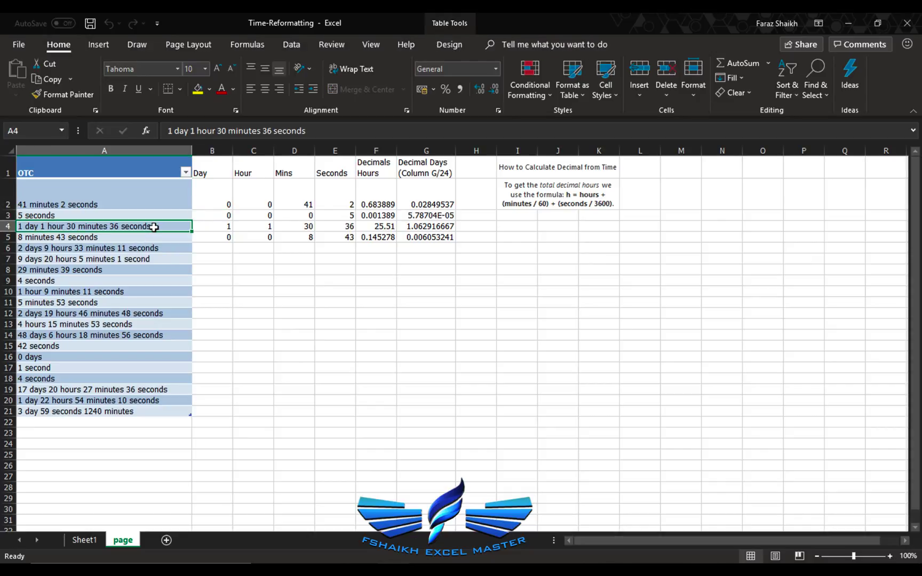
pyautogui.click(367, 226)
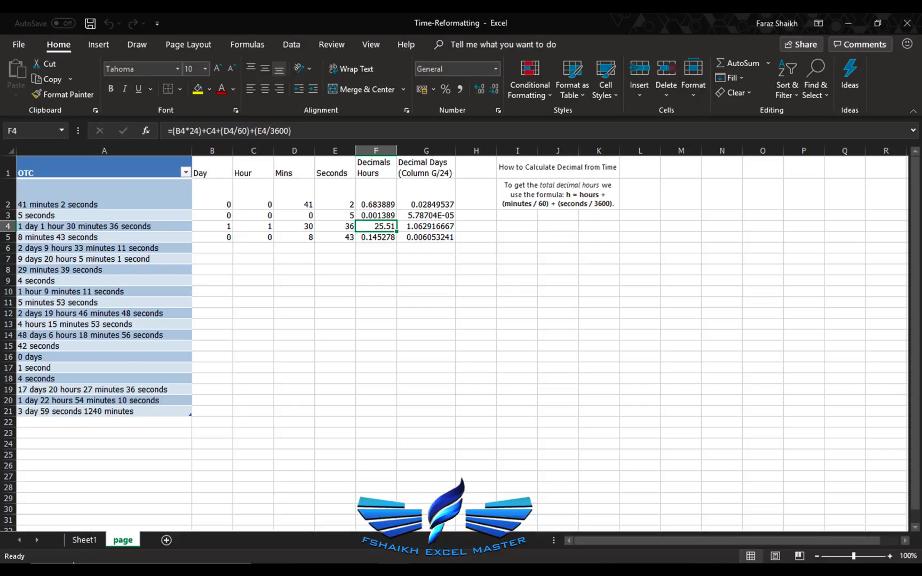
pyautogui.click(94, 542)
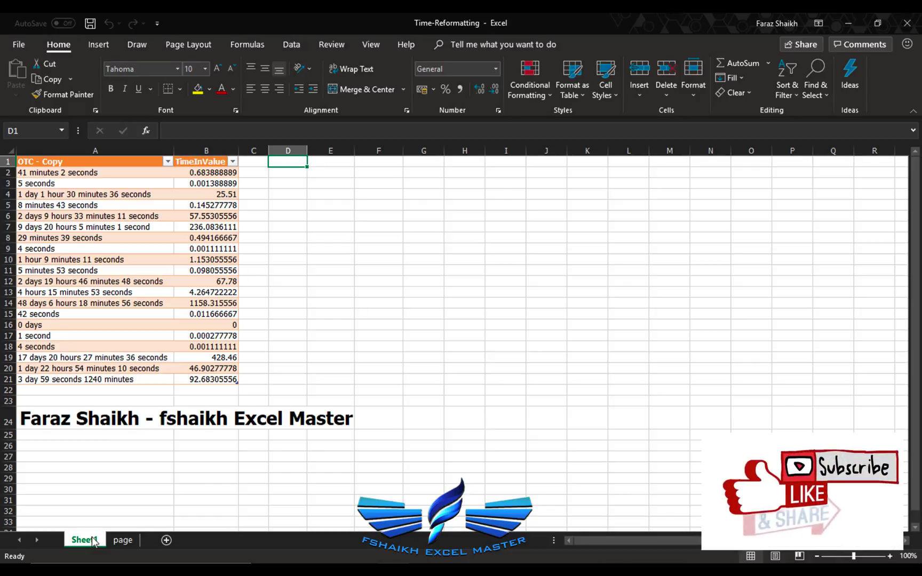
pyautogui.click(120, 541)
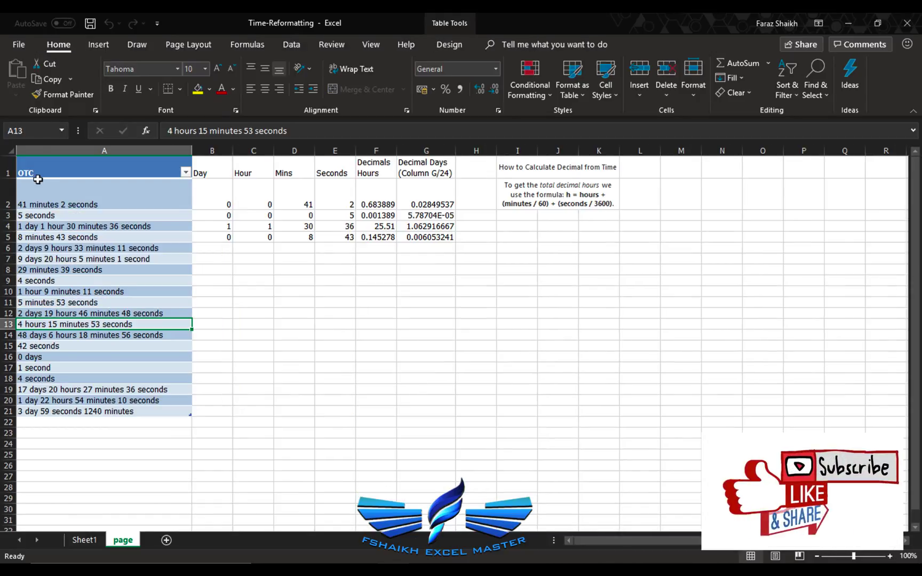
# Load the OTC table into Power Query and duplicate its OTC column as OTC - Copy.
pyautogui.click(293, 46)
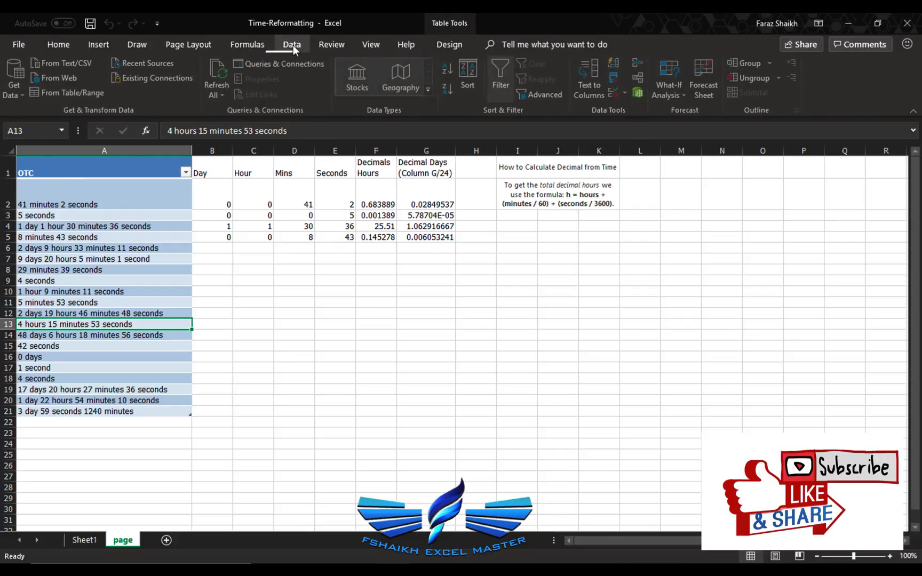
pyautogui.click(97, 90)
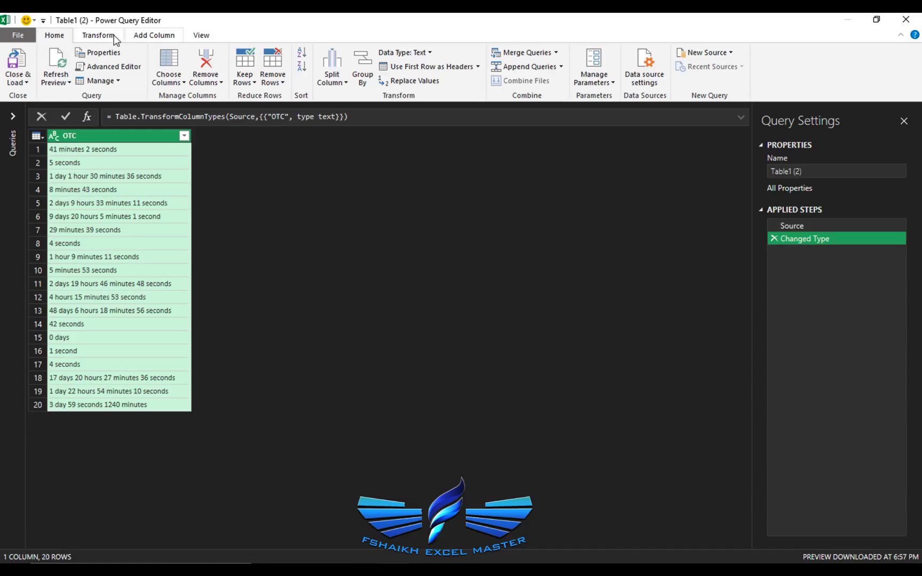
pyautogui.click(142, 37)
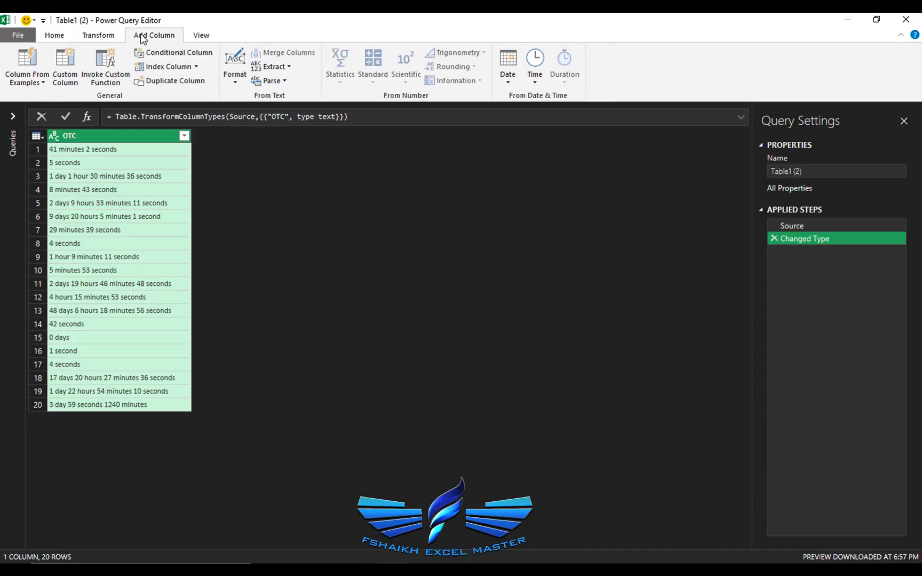
pyautogui.click(174, 81)
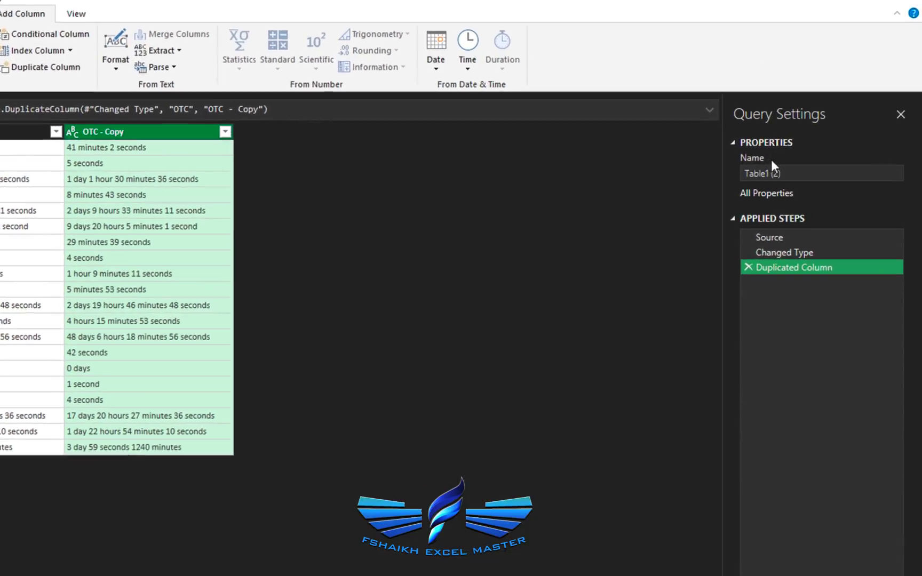
# Rename the query to 'Fara'.
pyautogui.click(795, 171)
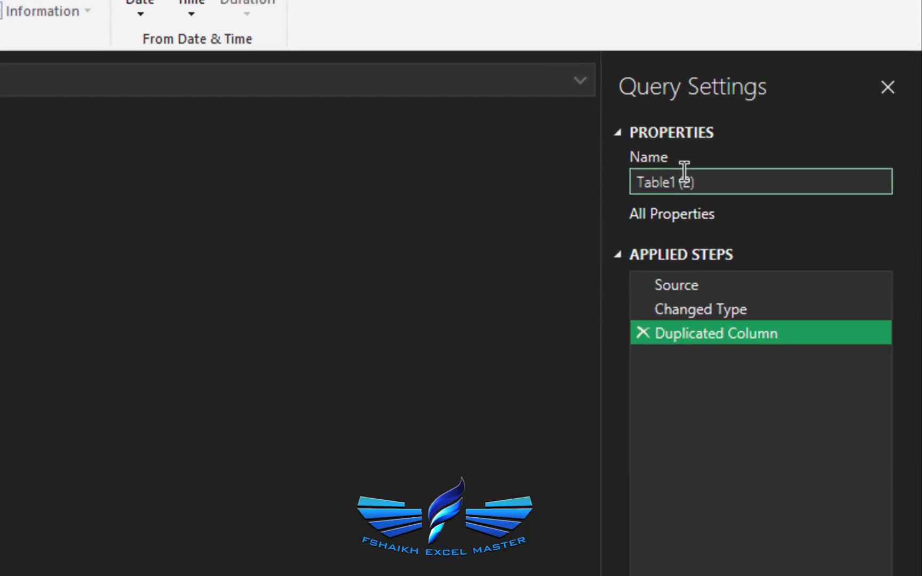
pyautogui.write('Faraz')
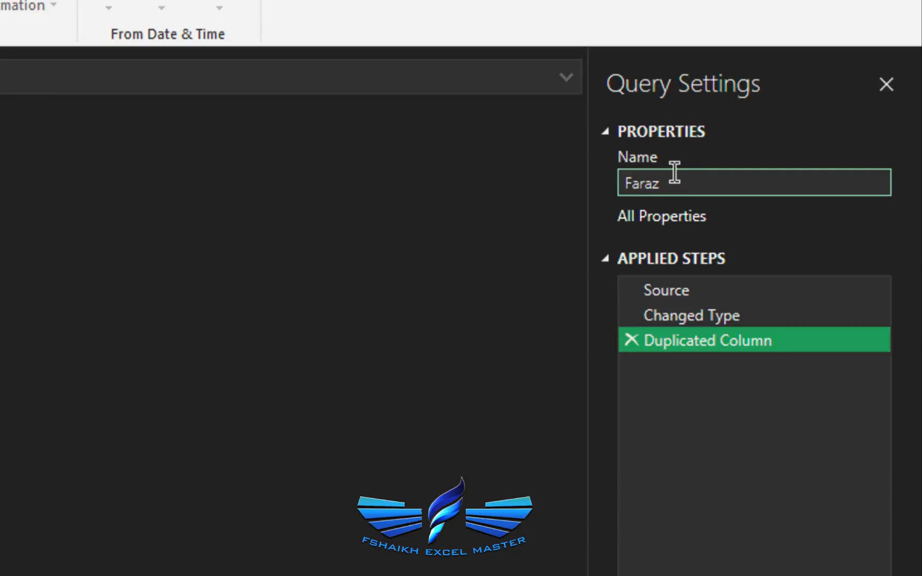
pyautogui.press('Return')
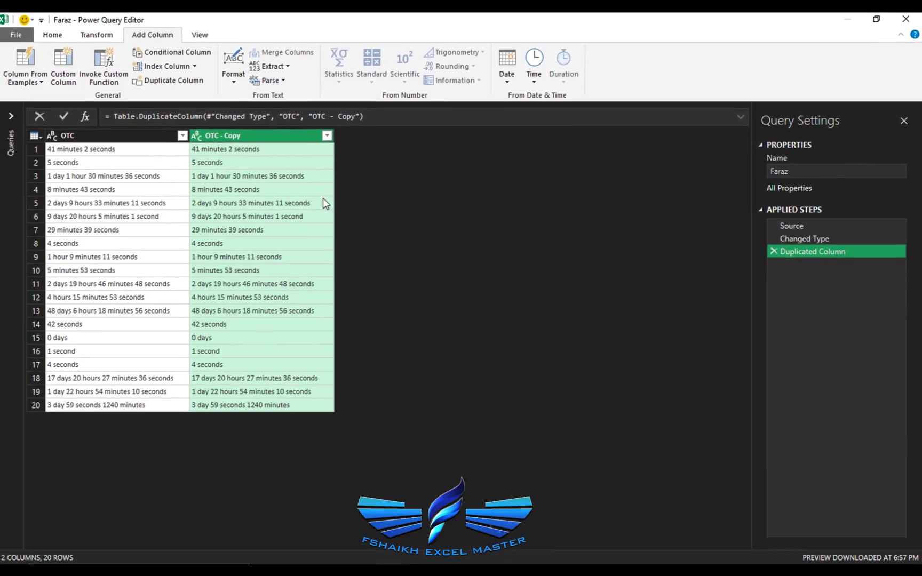
# Split the OTC - Copy column by the space delimiter at each occurrence.
pyautogui.click(96, 36)
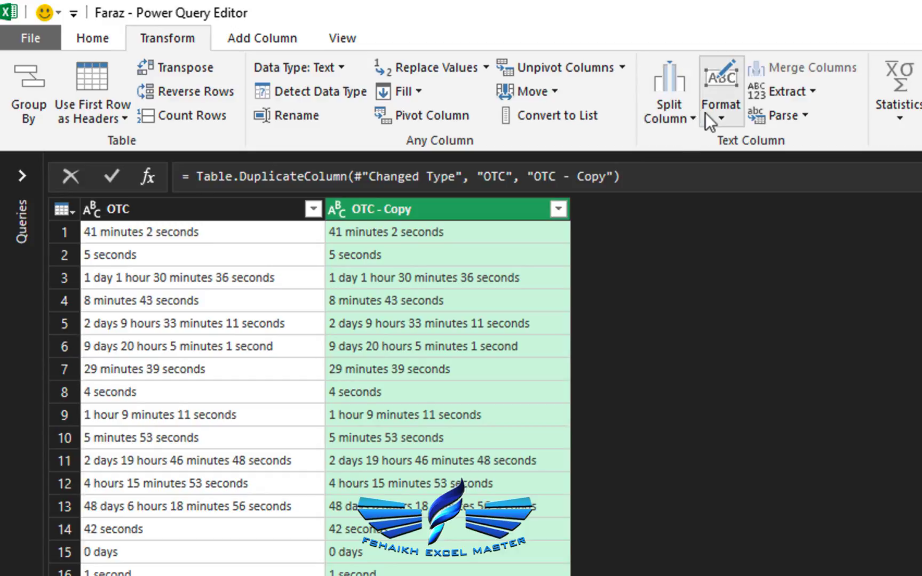
pyautogui.click(419, 84)
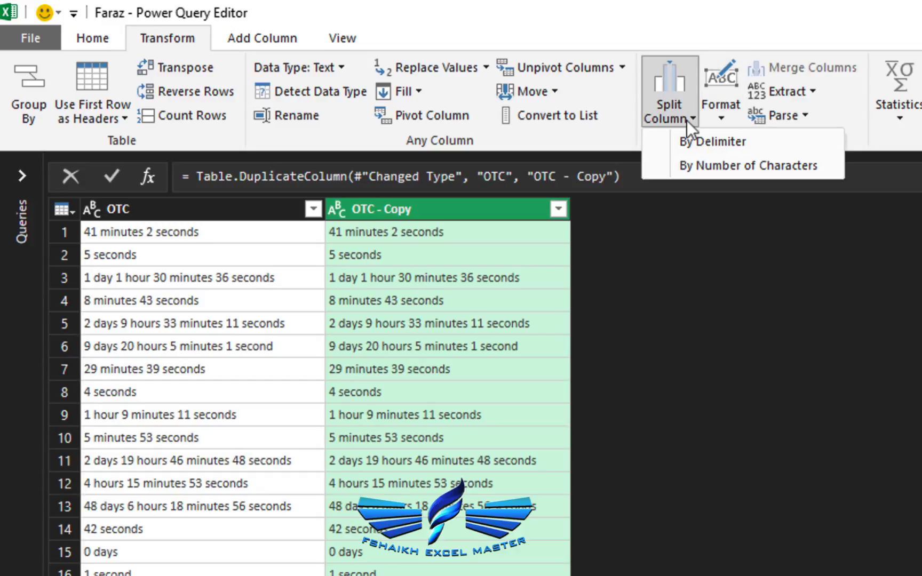
pyautogui.click(690, 142)
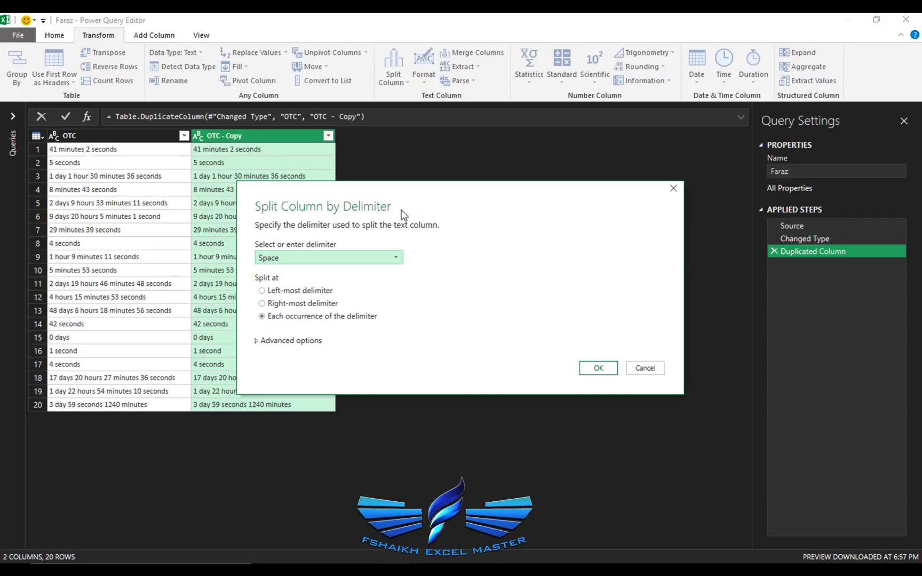
pyautogui.click(605, 368)
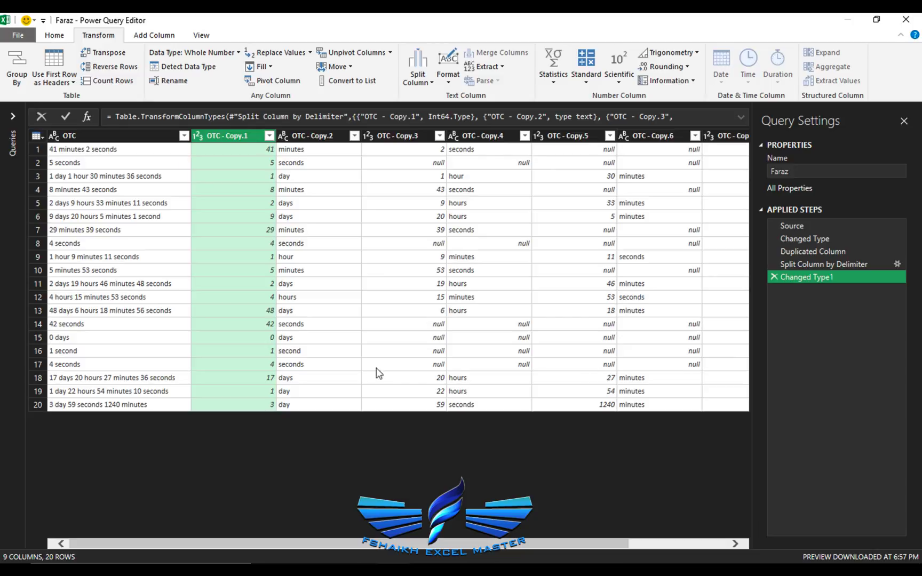
pyautogui.hscroll(3, 337, 295)
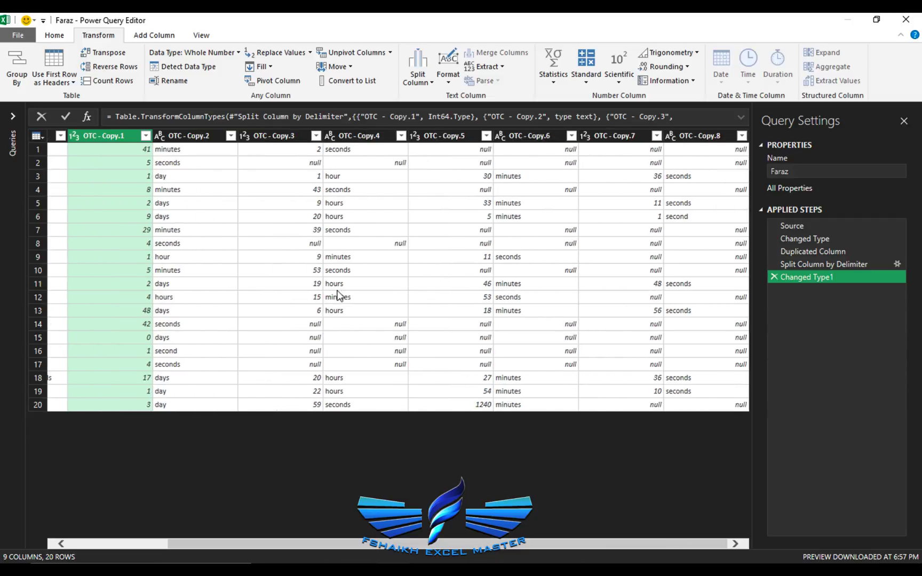
pyautogui.hscroll(-3, 337, 295)
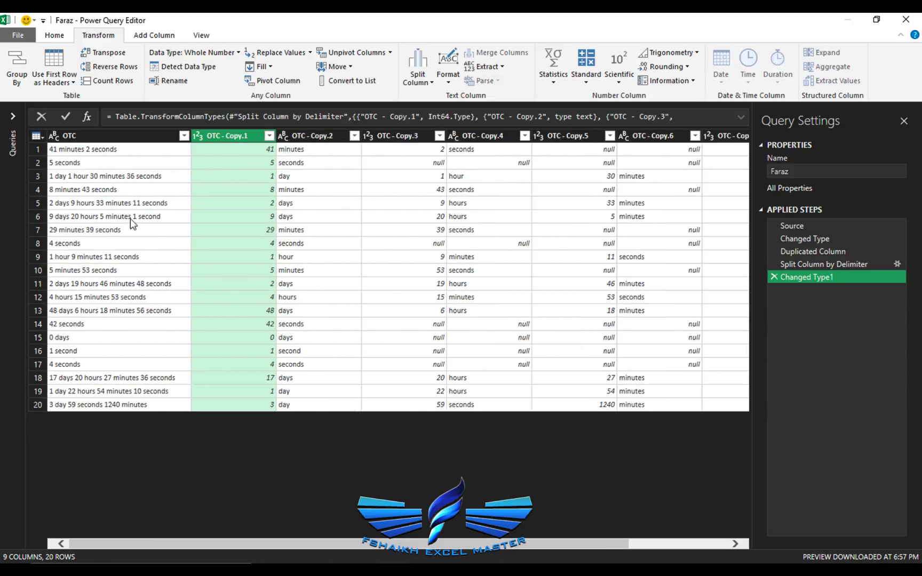
# Unpivot all columns except OTC into Attribute and Value columns.
pyautogui.click(158, 142)
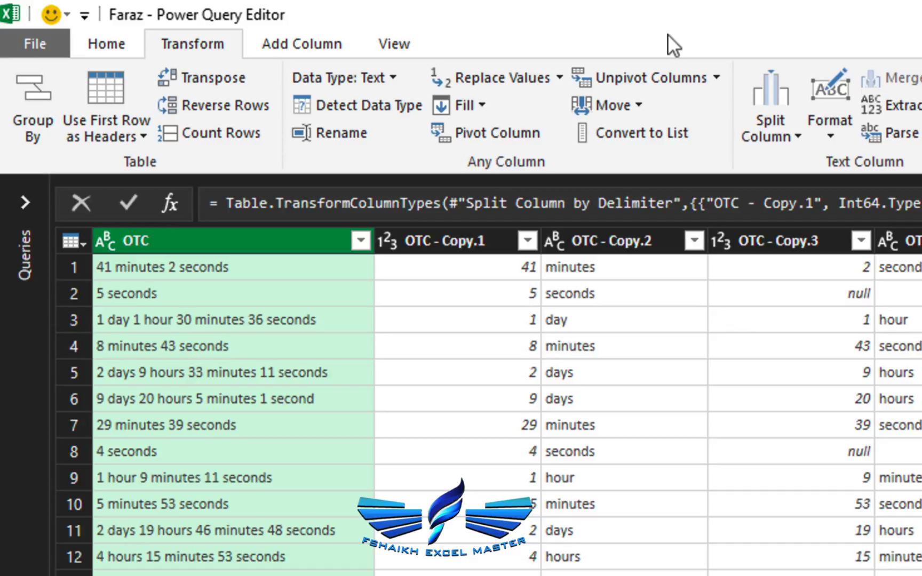
pyautogui.click(719, 77)
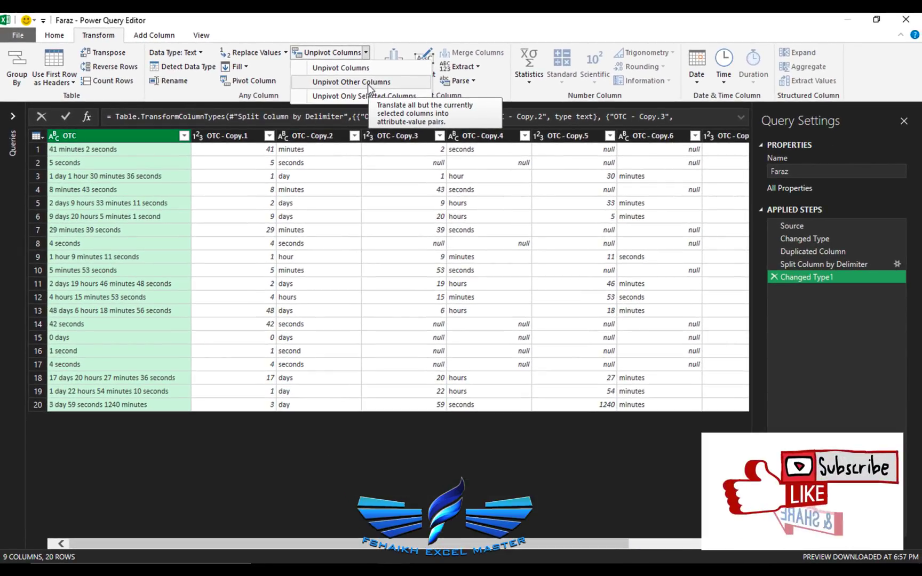
pyautogui.click(367, 83)
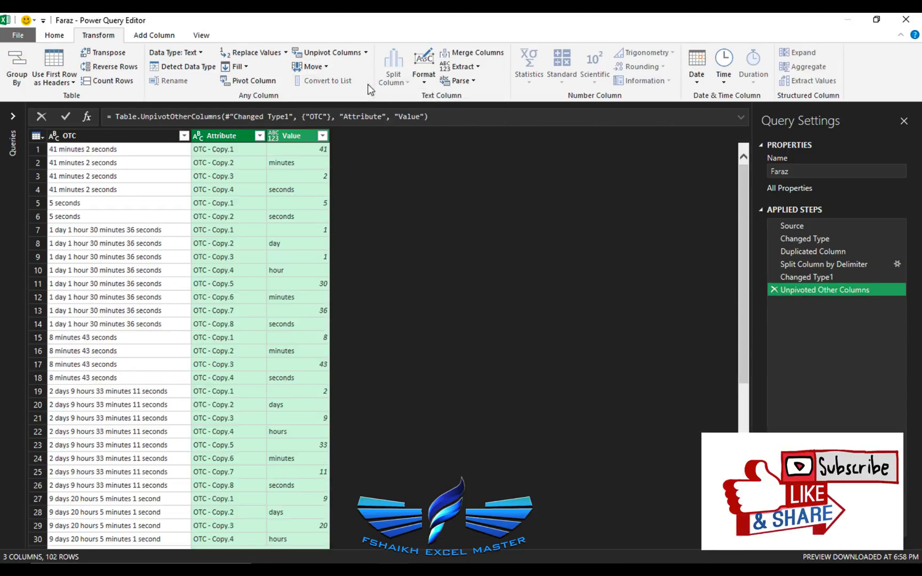
# Remove the Attribute column.
pyautogui.click(245, 137)
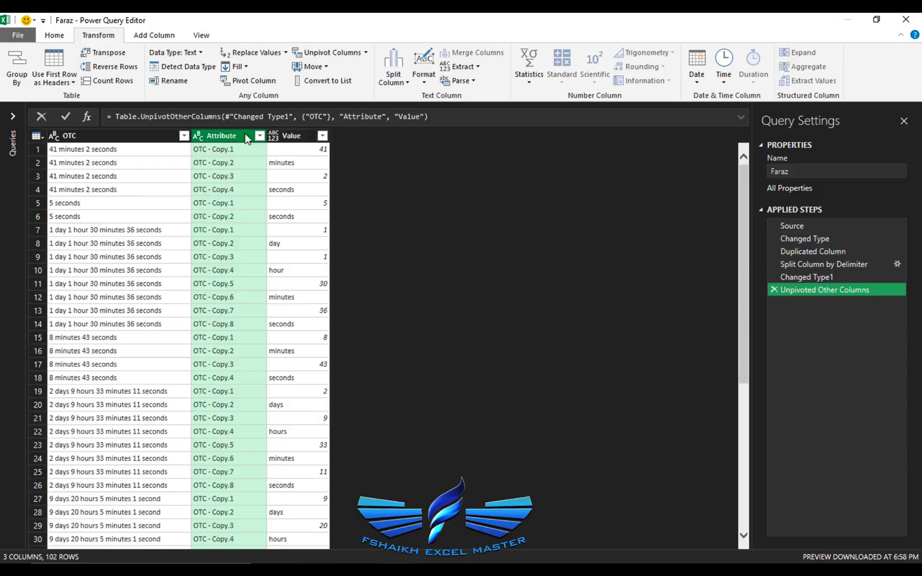
pyautogui.rightClick(246, 136)
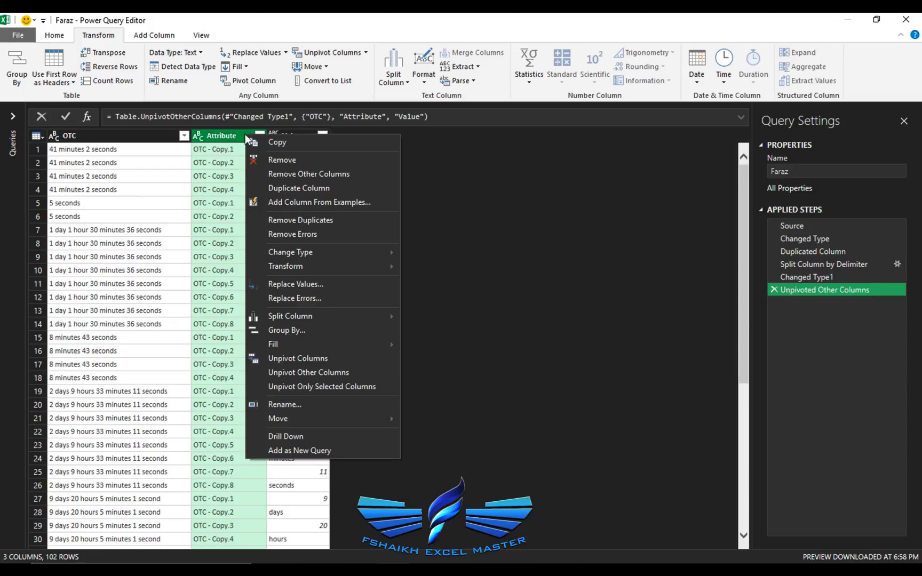
pyautogui.click(269, 161)
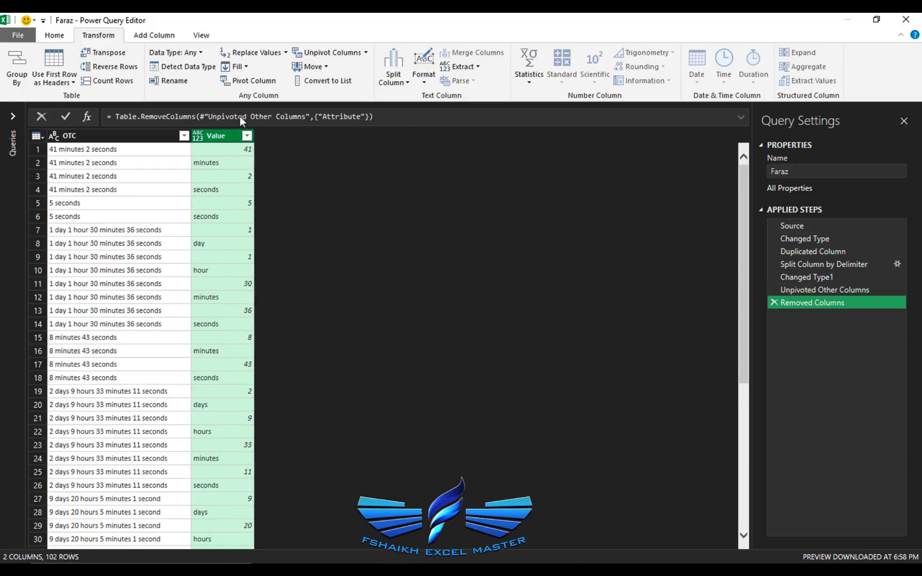
# Duplicate the Value column and set Value - Copy to Whole Number type.
pyautogui.click(147, 36)
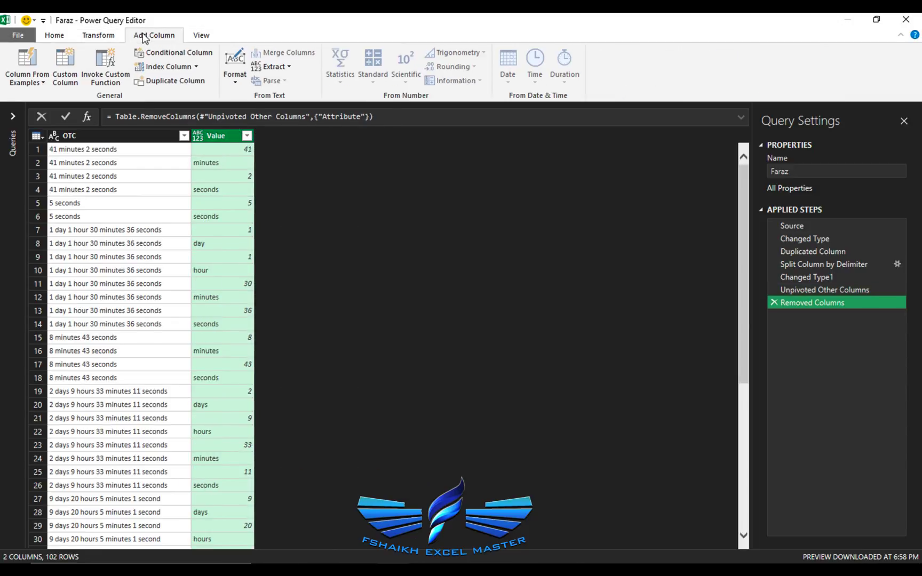
pyautogui.click(187, 82)
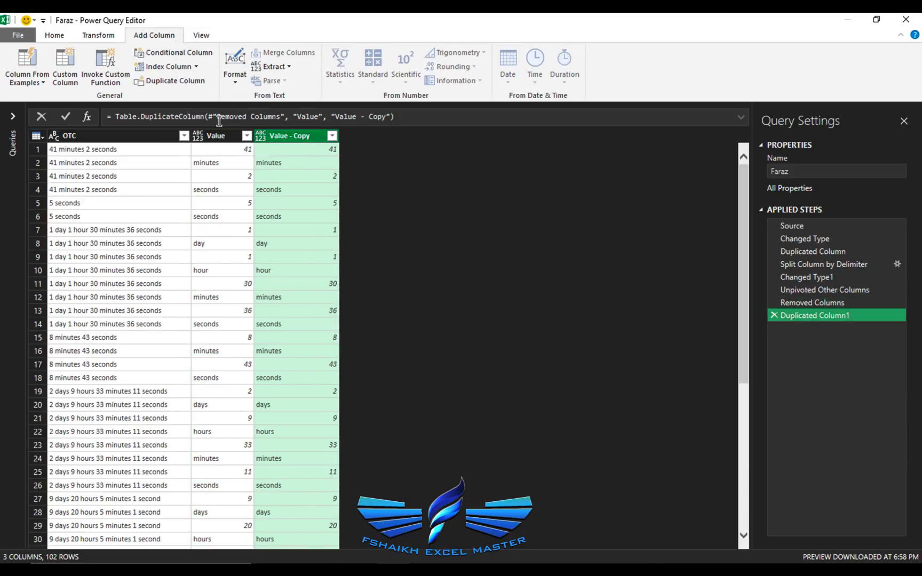
pyautogui.click(54, 36)
pyautogui.click(430, 52)
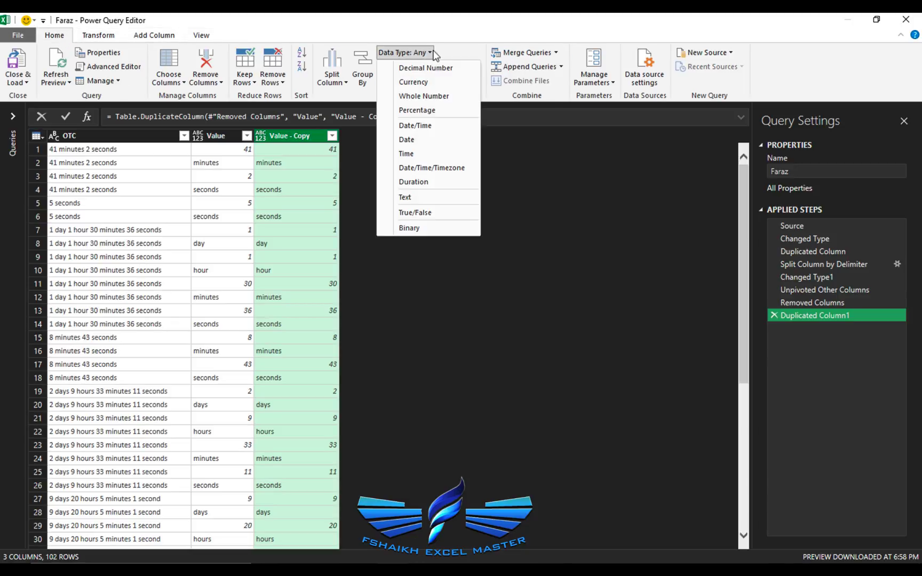
pyautogui.click(440, 95)
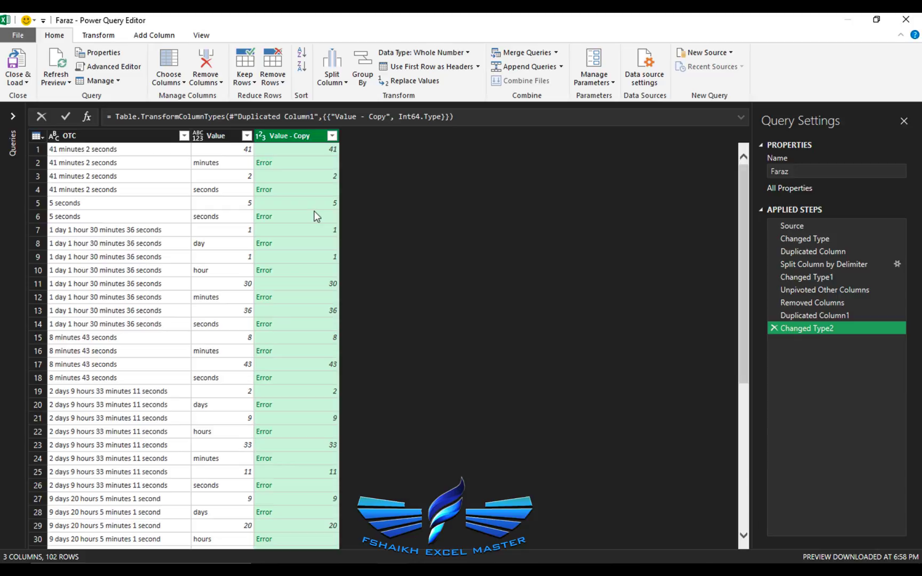
# Replace errors in Value - Copy with null.
pyautogui.click(110, 36)
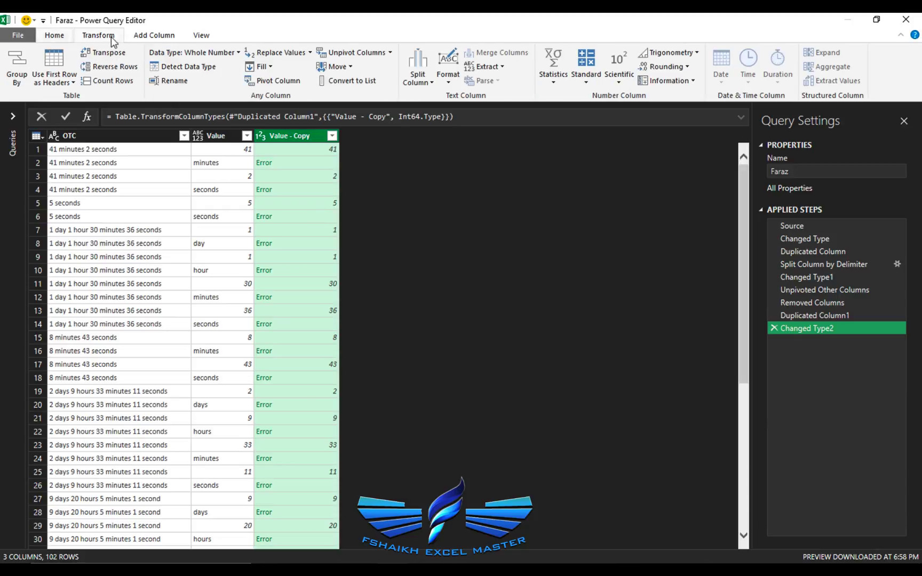
pyautogui.click(310, 53)
pyautogui.click(291, 82)
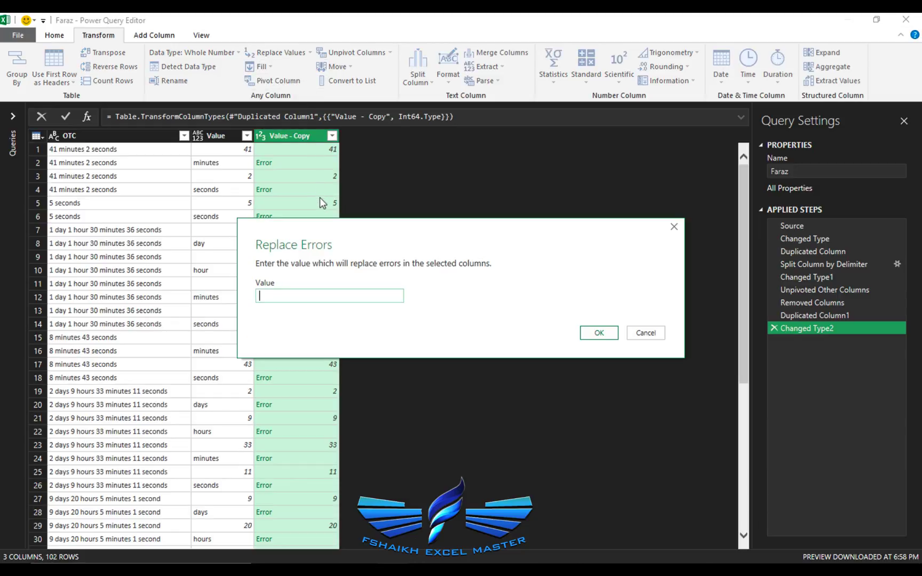
pyautogui.write('null')
pyautogui.press('Return')
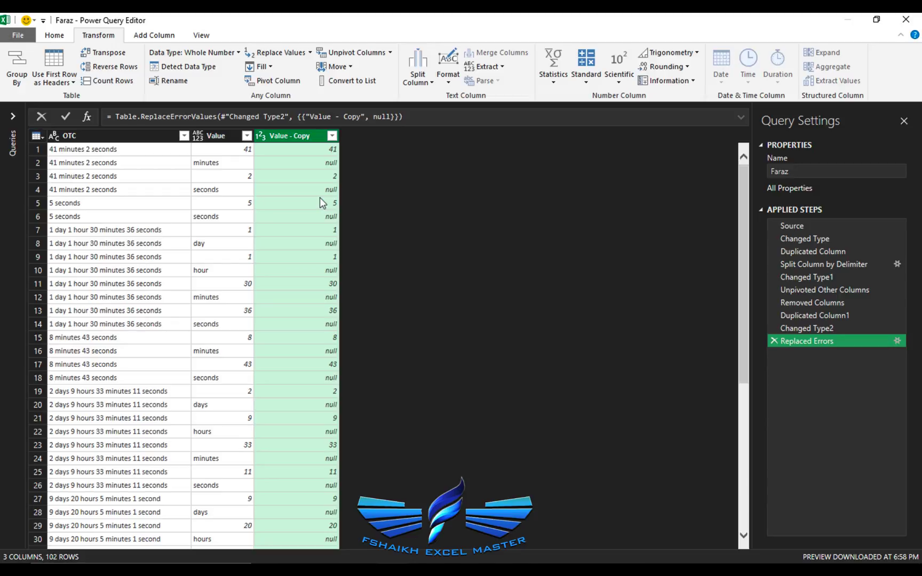
# Duplicate Value - Copy and fill Value - Copy down over its nulls.
pyautogui.click(153, 36)
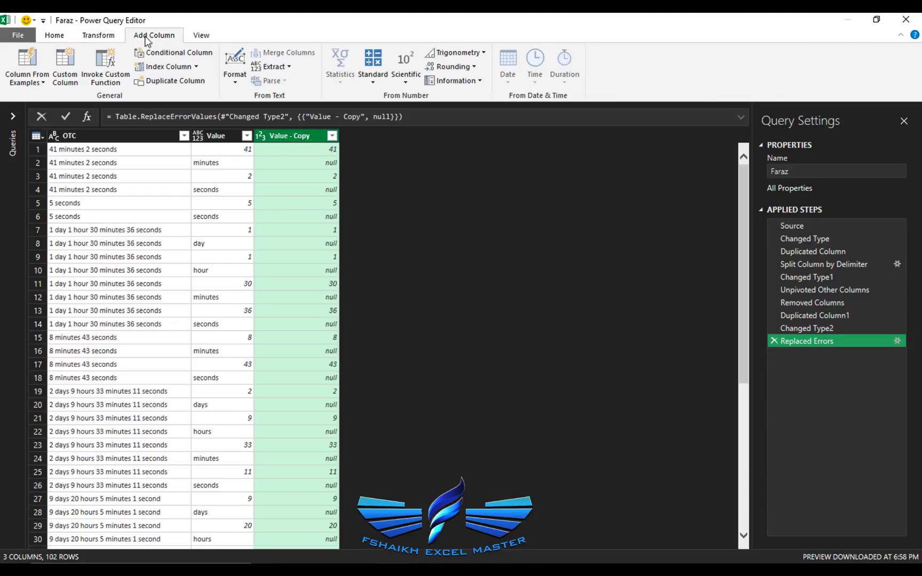
pyautogui.click(159, 83)
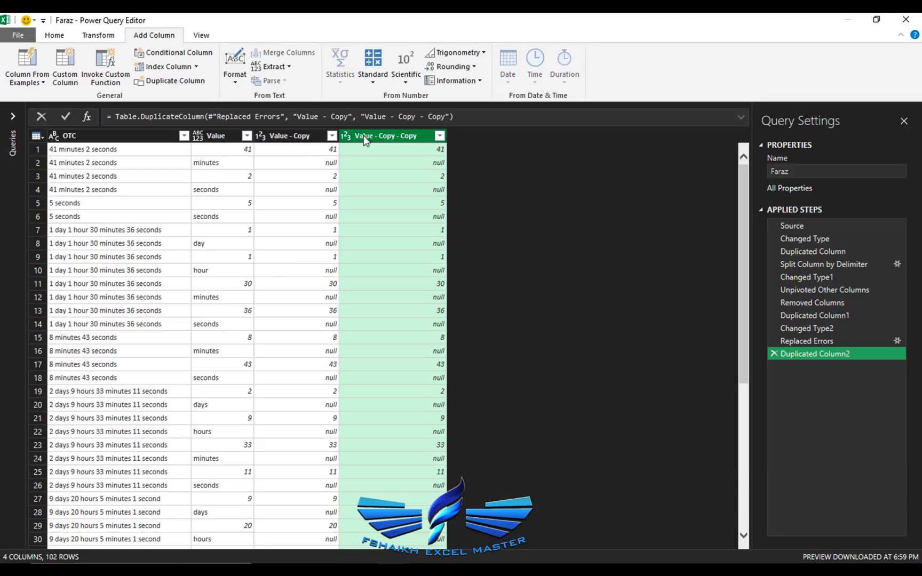
pyautogui.click(309, 136)
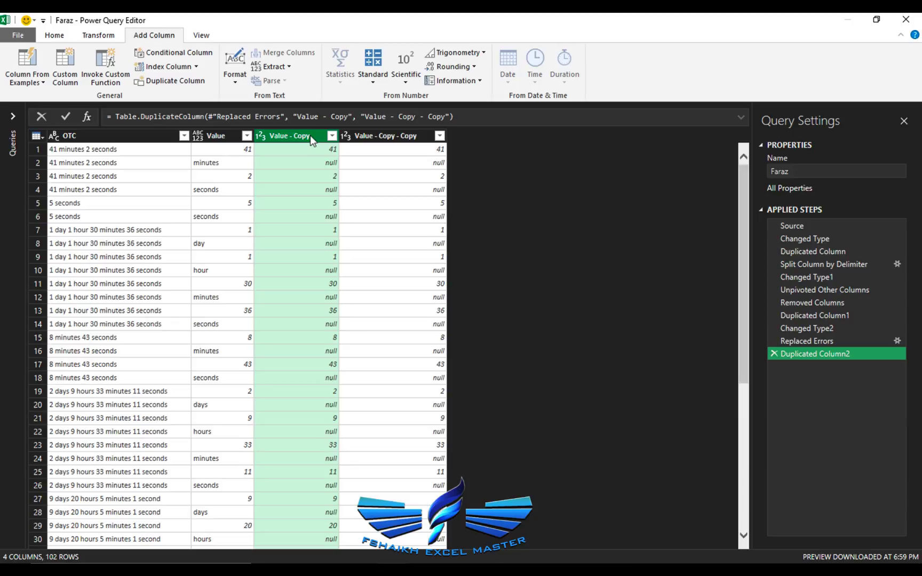
pyautogui.rightClick(310, 136)
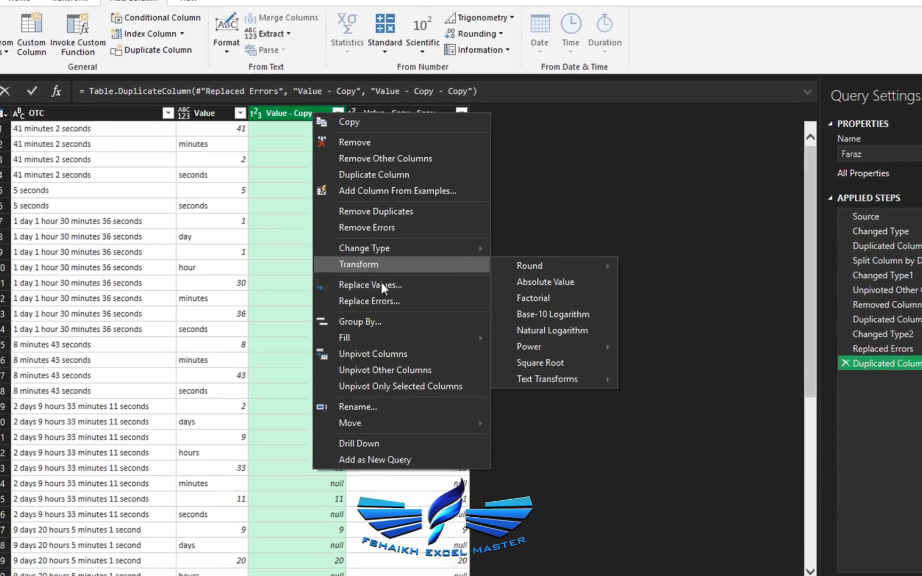
pyautogui.moveTo(392, 337)
pyautogui.click(524, 343)
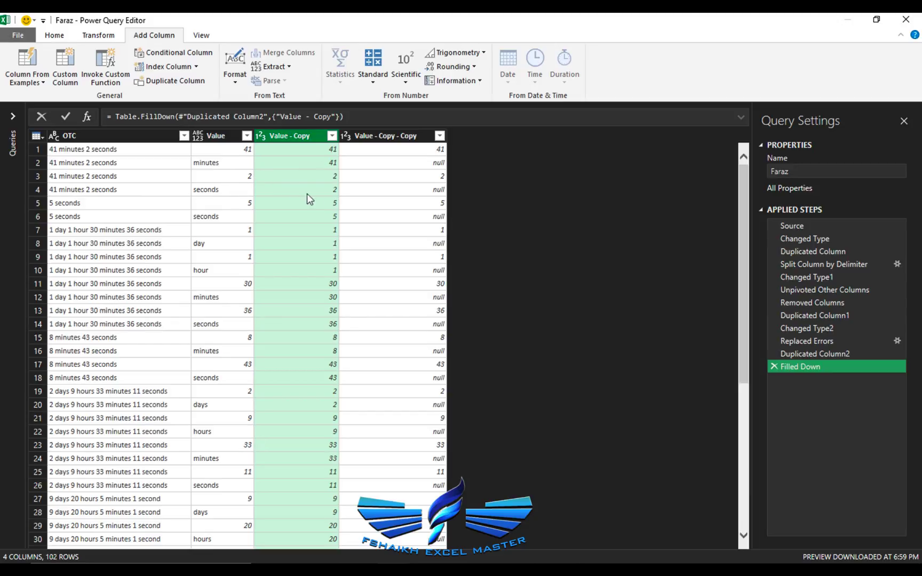
# Filter Value - Copy - Copy to keep only (null) rows, leaving 51.
pyautogui.click(440, 137)
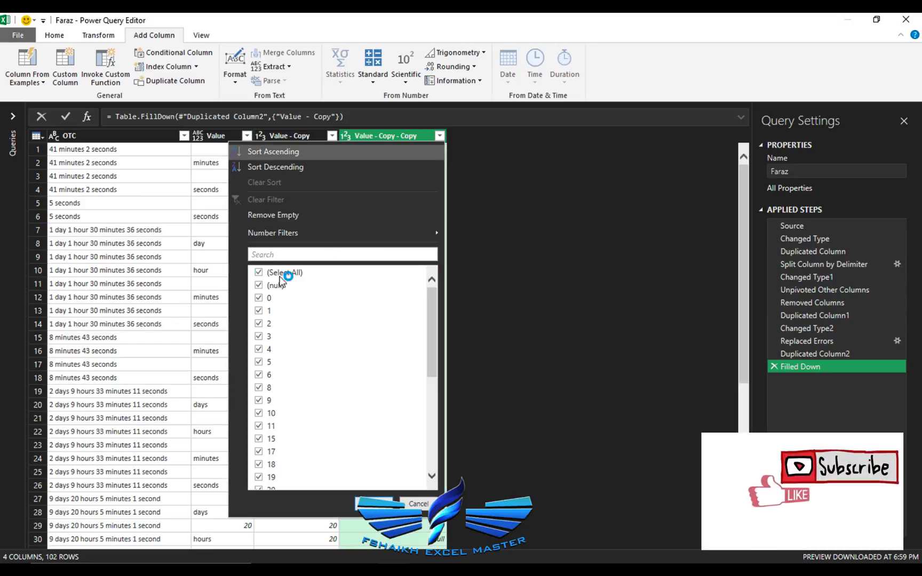
pyautogui.click(274, 274)
pyautogui.click(259, 285)
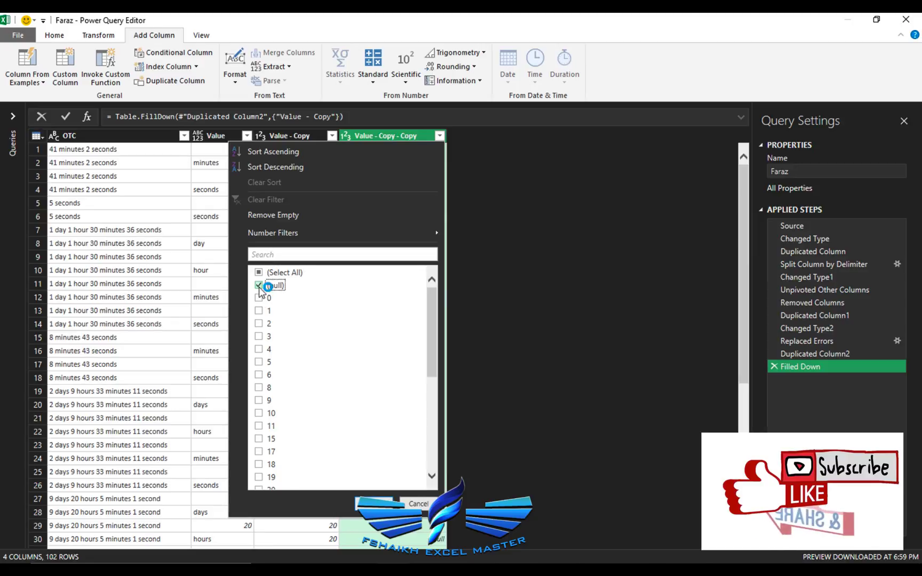
pyautogui.click(374, 504)
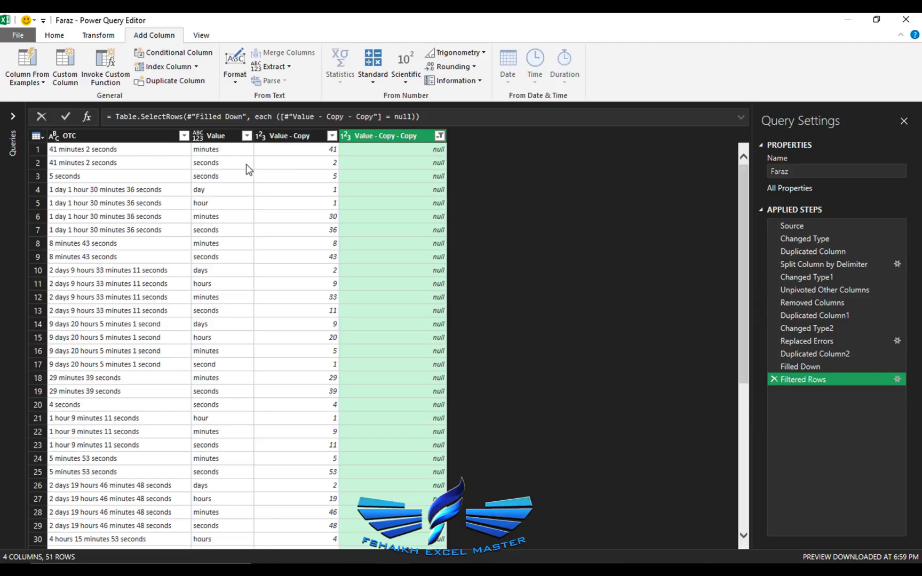
# Convert the Value column's unit words to lowercase text.
pyautogui.click(224, 136)
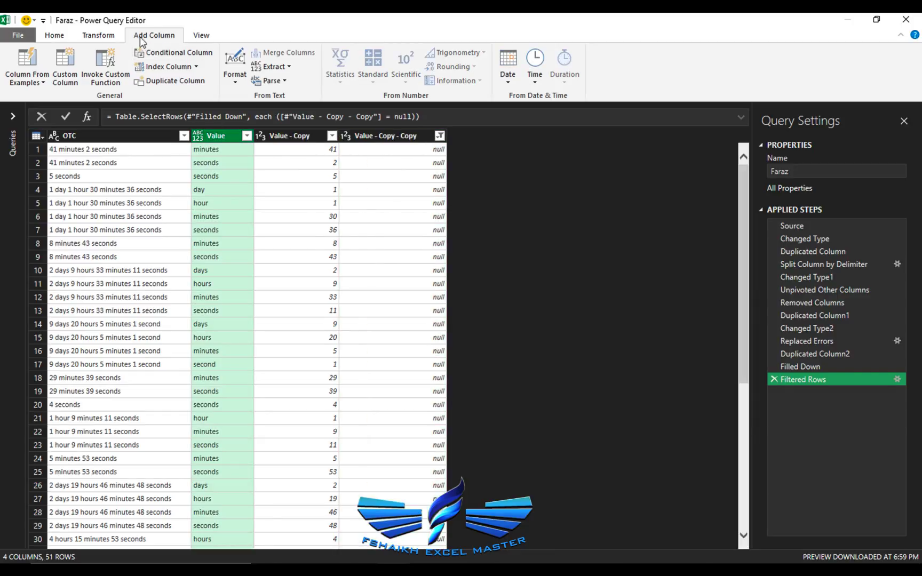
pyautogui.rightClick(230, 136)
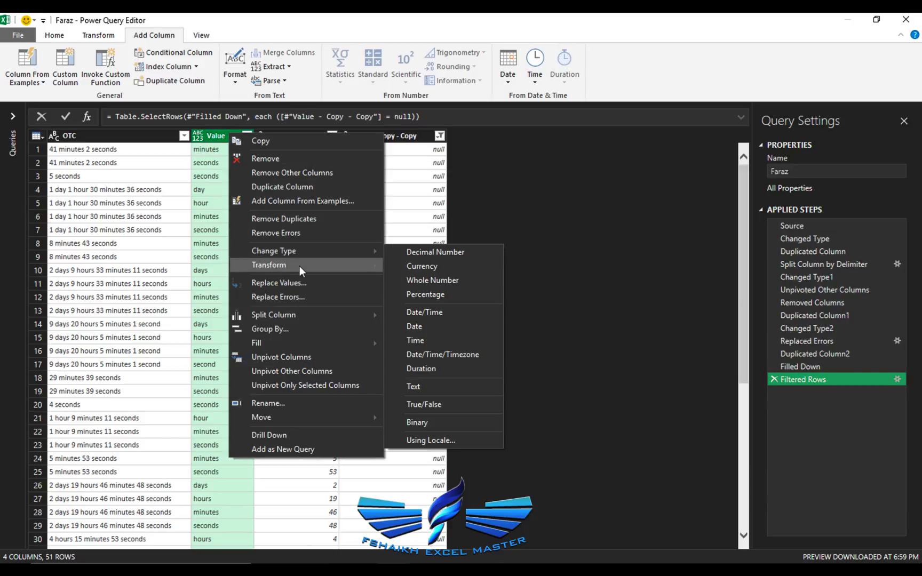
pyautogui.moveTo(326, 262)
pyautogui.click(435, 263)
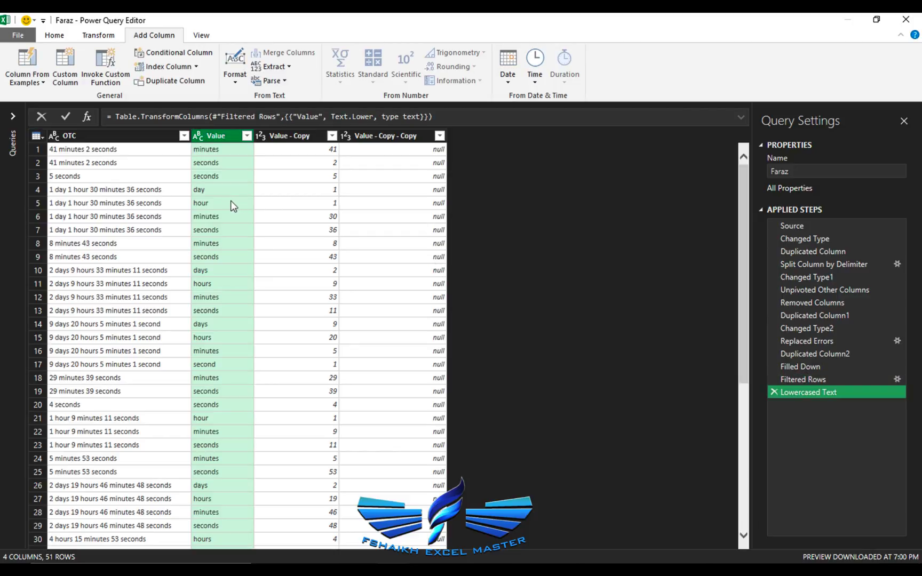
pyautogui.click(111, 34)
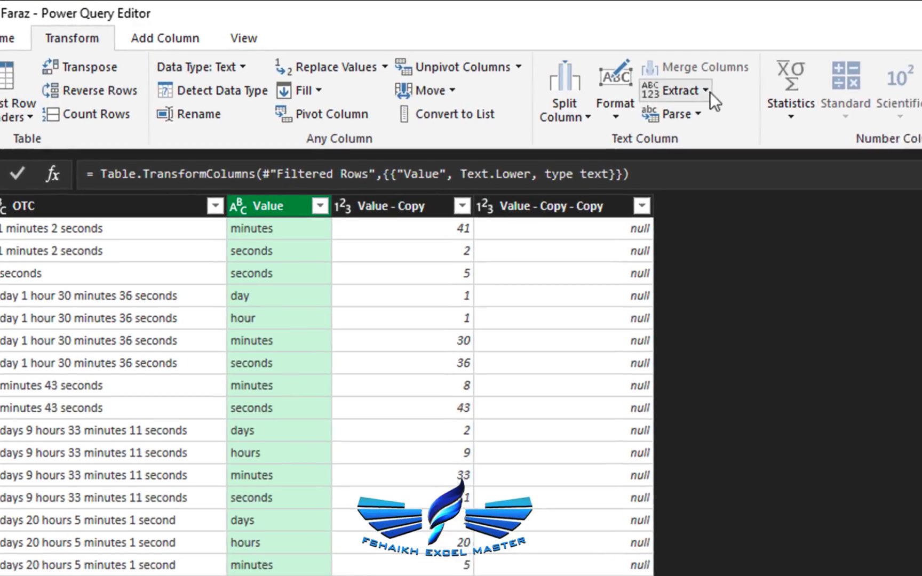
# Extract the first 1 character of each Value entry, leaving d, h, m or s.
pyautogui.click(709, 92)
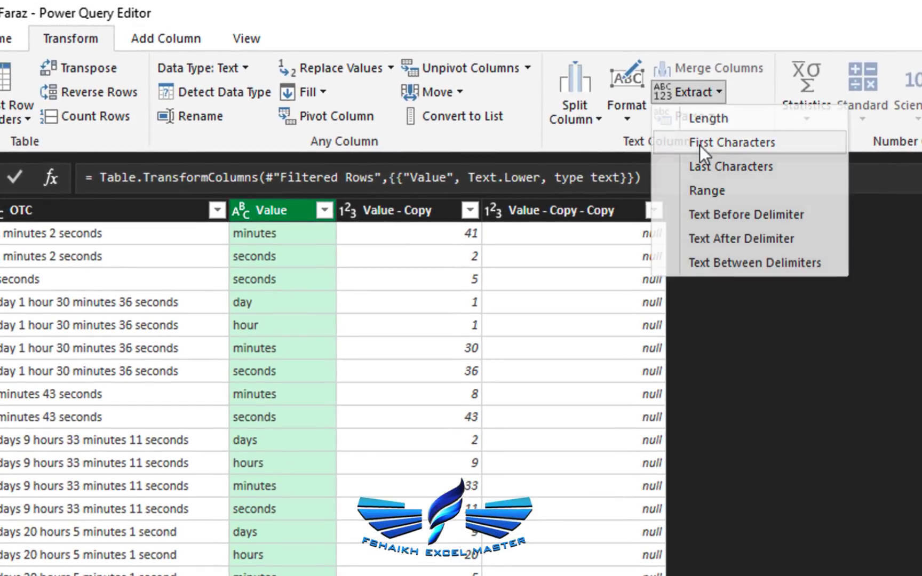
pyautogui.click(700, 145)
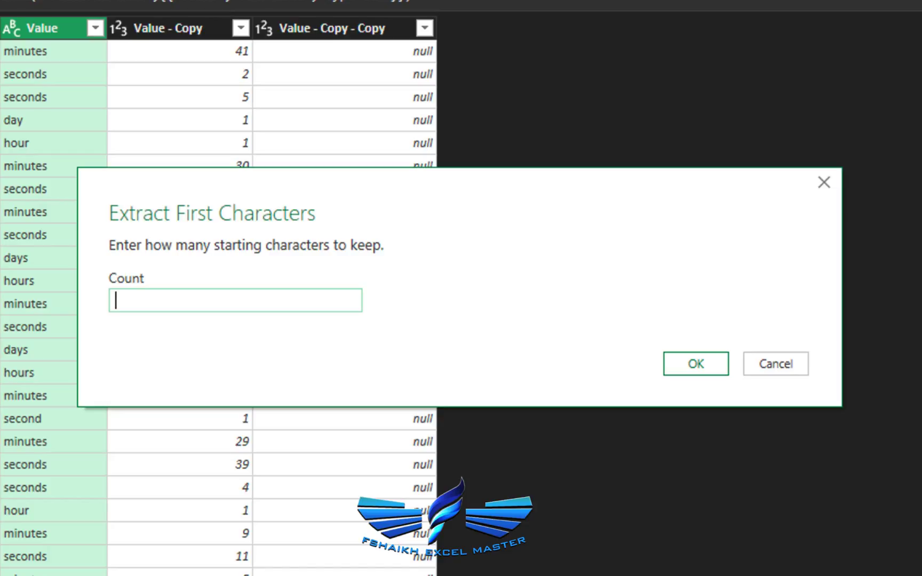
pyautogui.write('1')
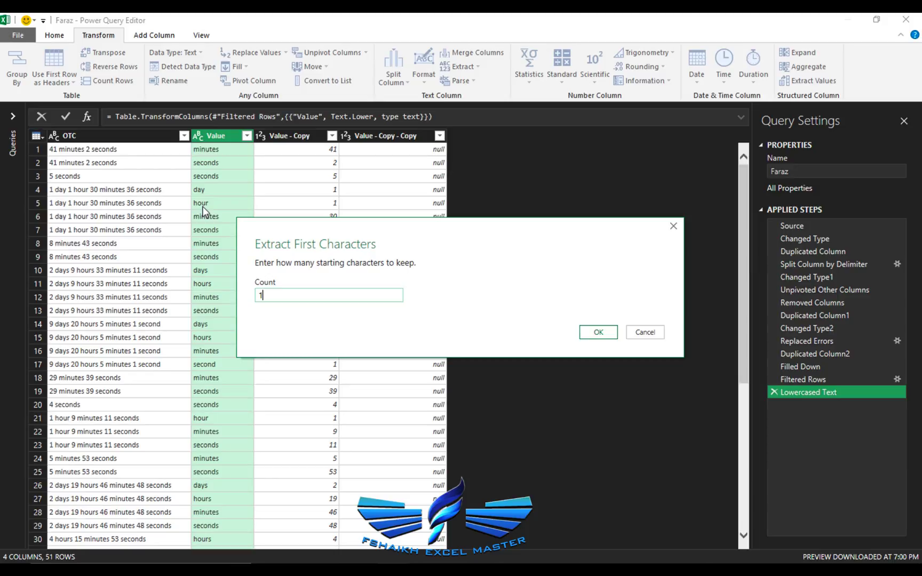
pyautogui.click(598, 339)
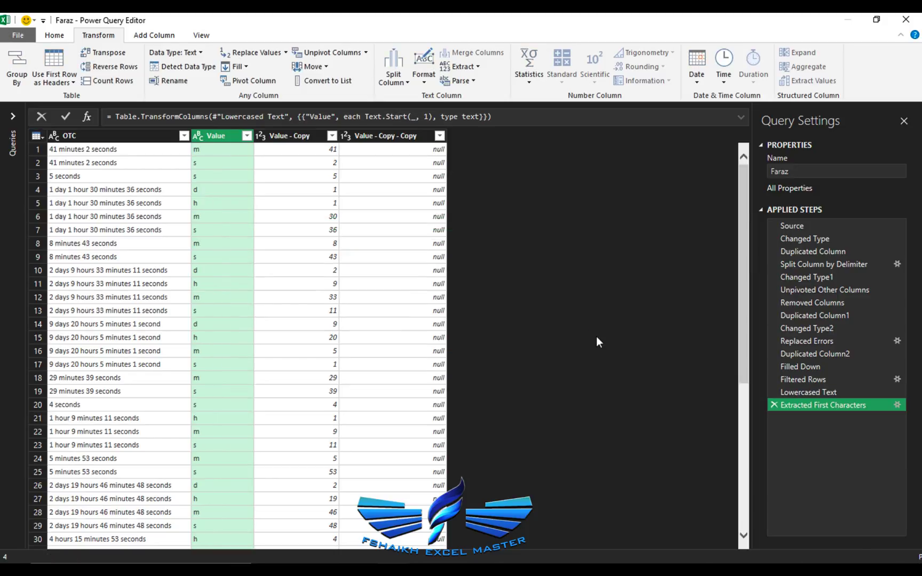
pyautogui.click(377, 138)
# Remove Value - Copy - Copy and rename the Value column to TimeType.
pyautogui.rightClick(376, 136)
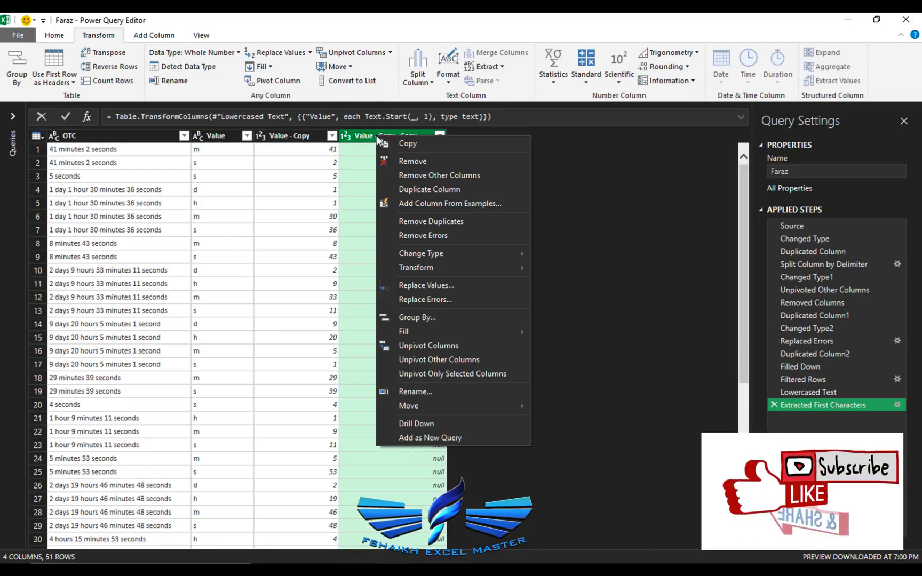
pyautogui.click(424, 161)
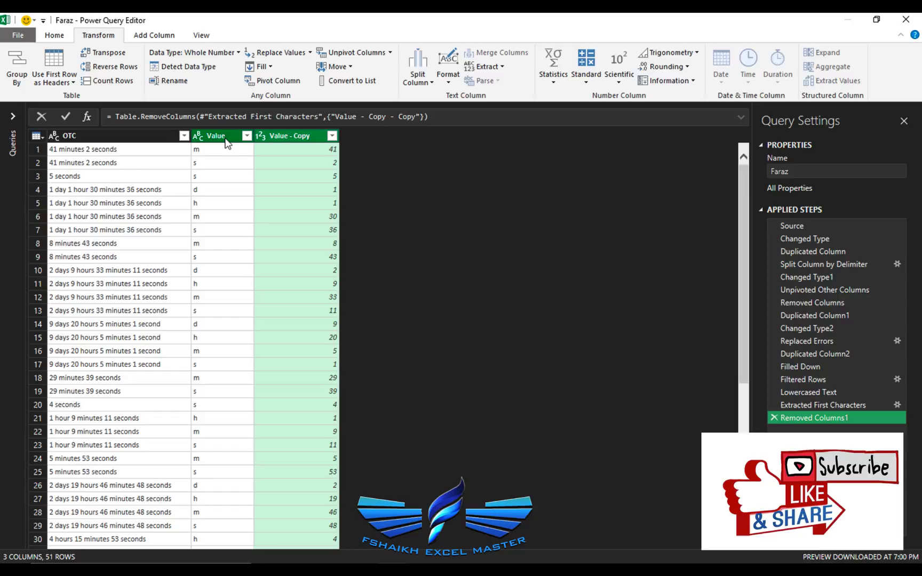
pyautogui.doubleClick(226, 137)
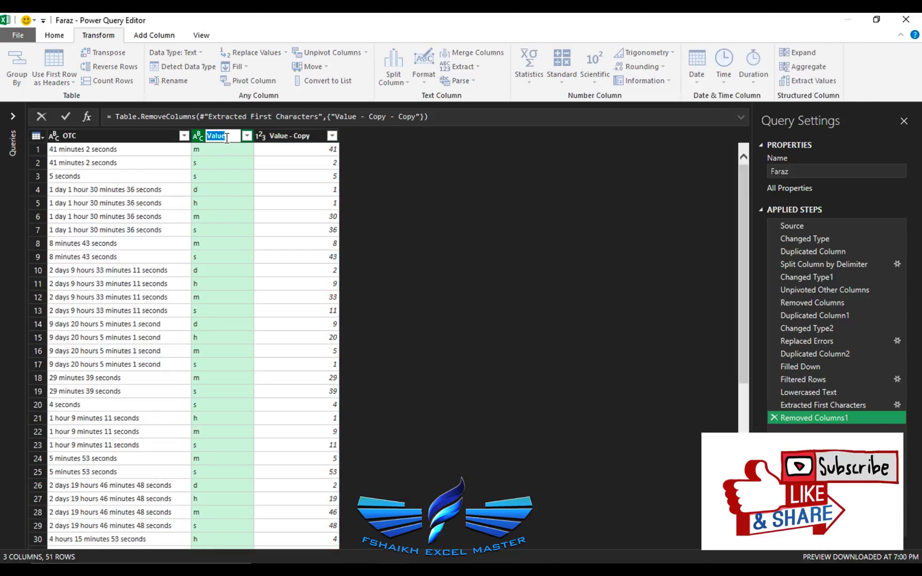
pyautogui.write('TimeTy')
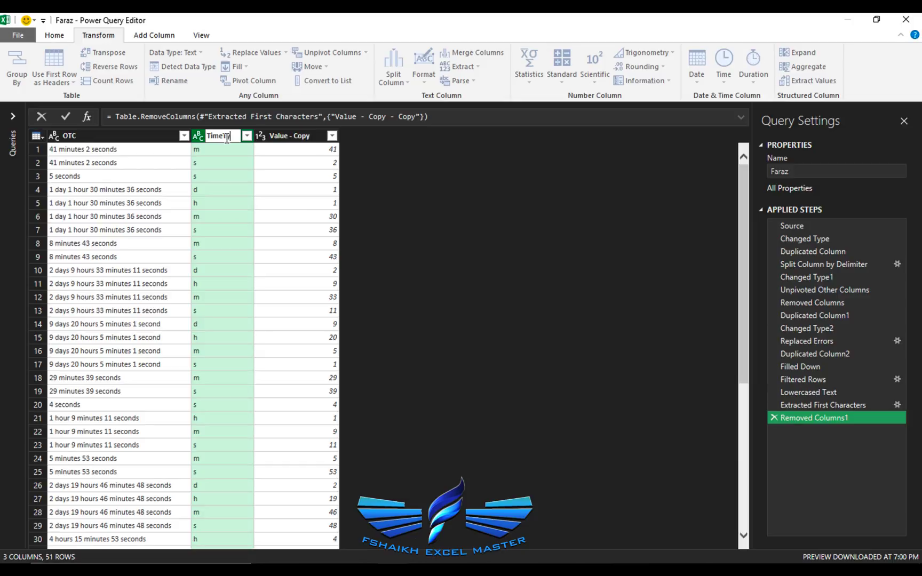
pyautogui.write('pe')
pyautogui.press('Return')
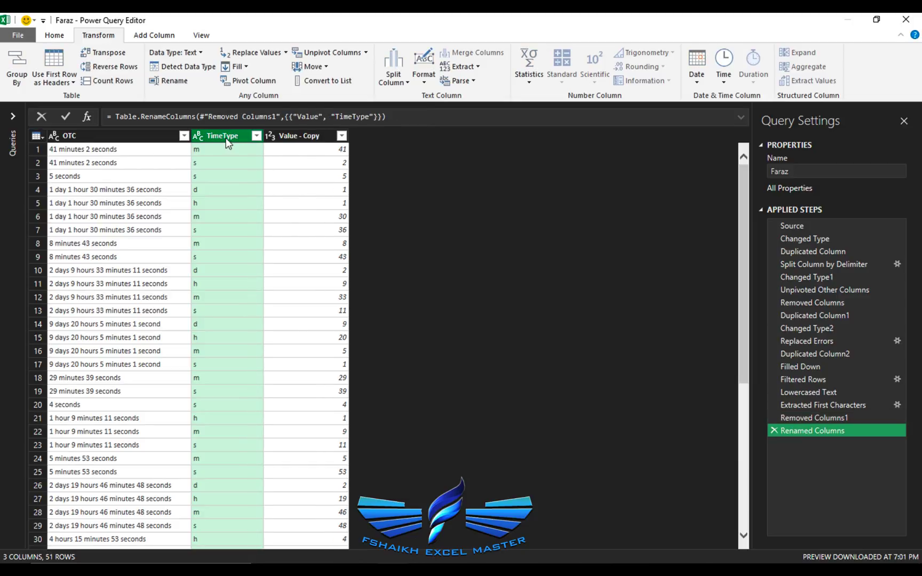
# Rename the Value - Copy column to Value.
pyautogui.doubleClick(318, 132)
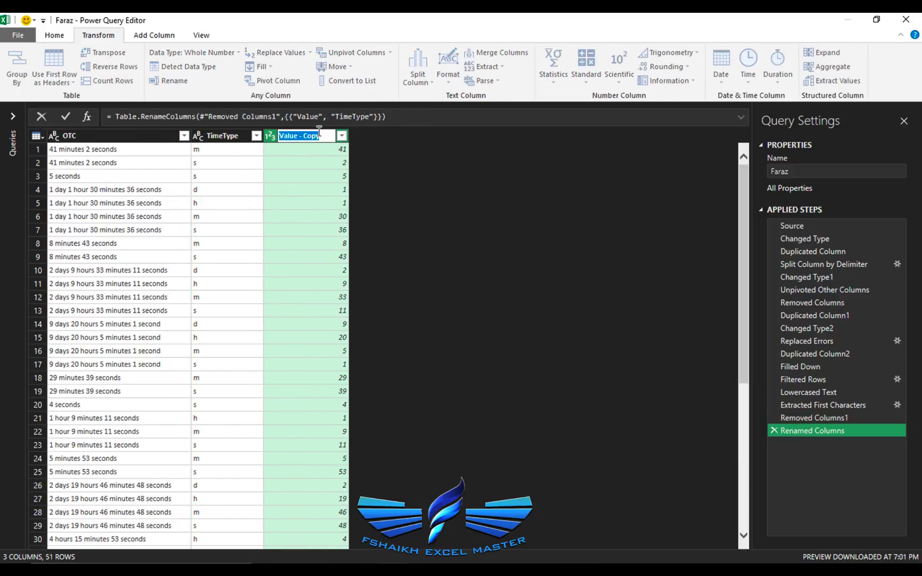
pyautogui.write('Value')
pyautogui.press('Return')
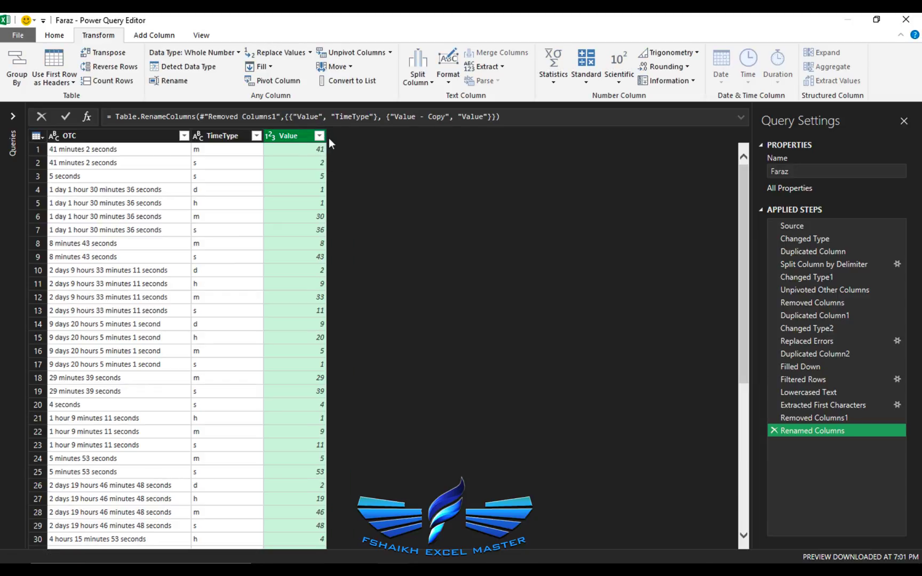
pyautogui.hotkey('alt', 'a')
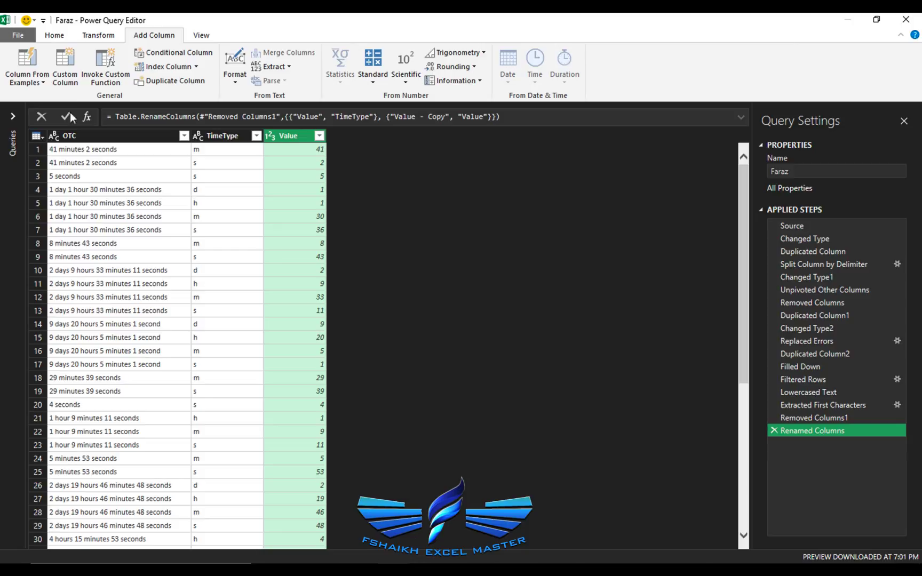
# Add a custom column named Conversion.
pyautogui.click(65, 64)
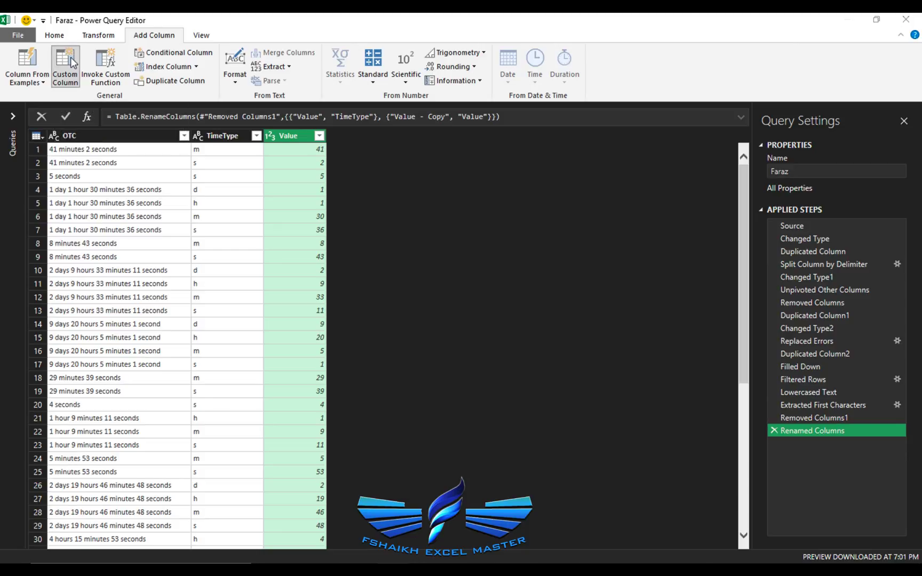
pyautogui.doubleClick(273, 215)
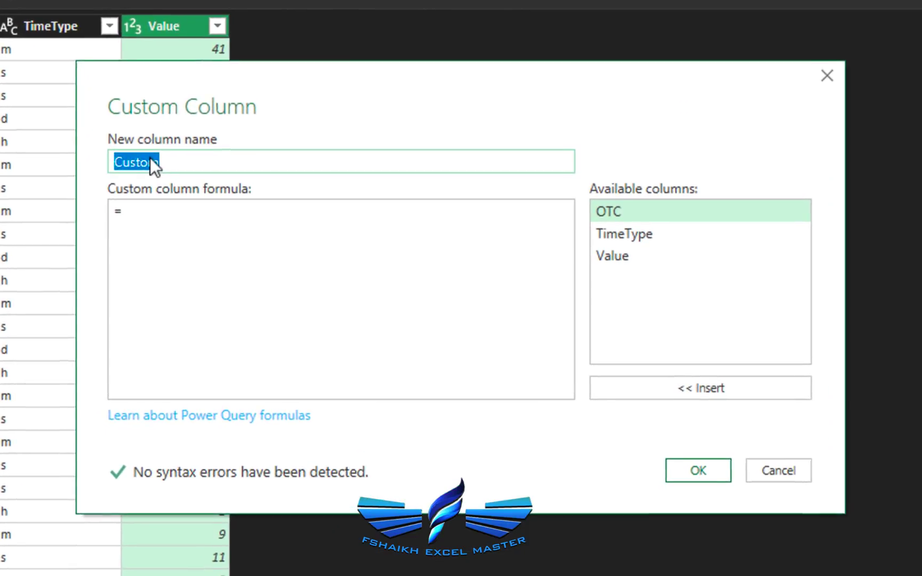
pyautogui.write('Conversion')
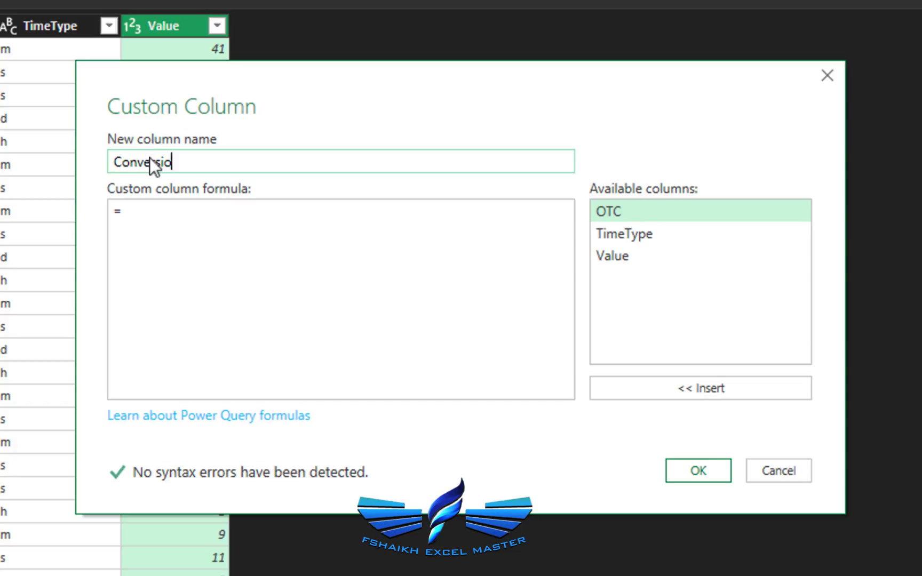
pyautogui.press('Tab')
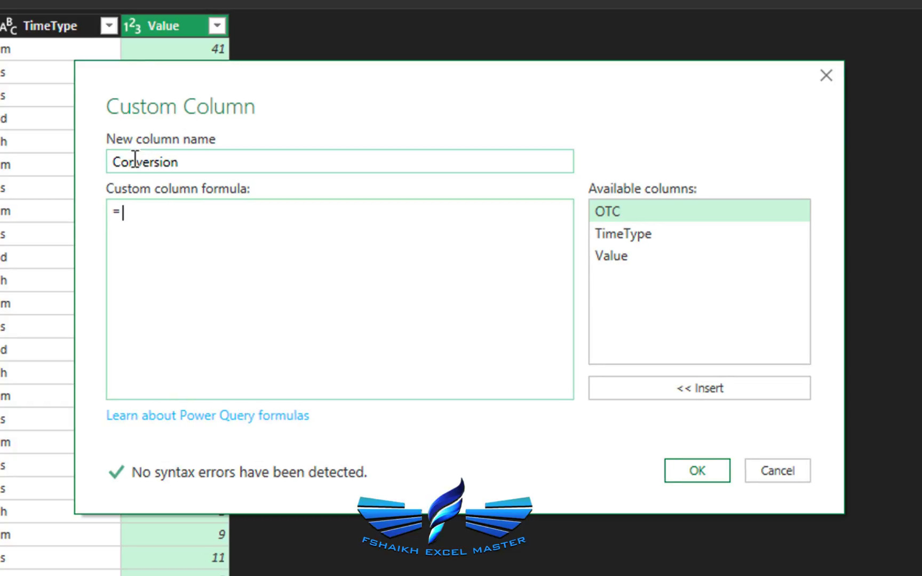
# Write the formula start: if [TimeType] = "d" then [Value] * 24 else.
pyautogui.write('if')
pyautogui.doubleClick(644, 233)
pyautogui.write('= ')
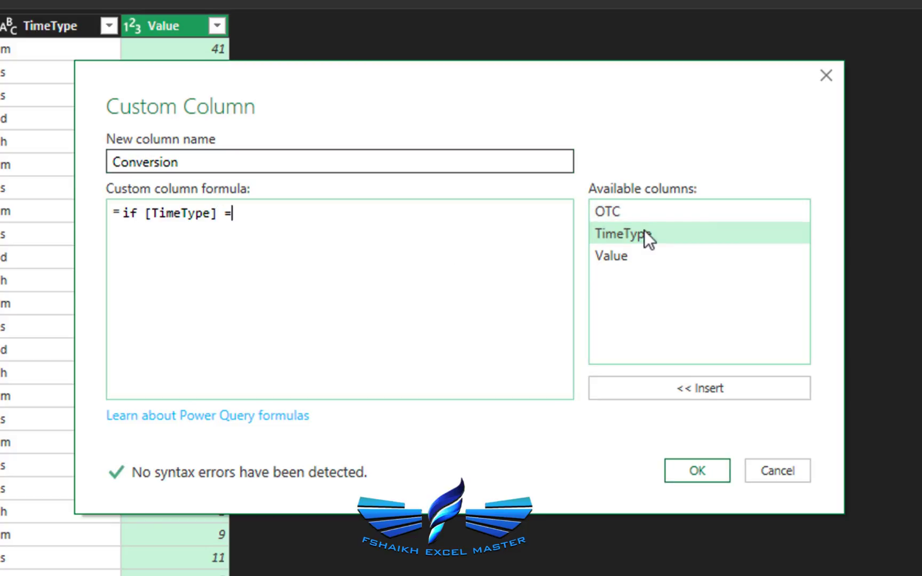
pyautogui.write('"d')
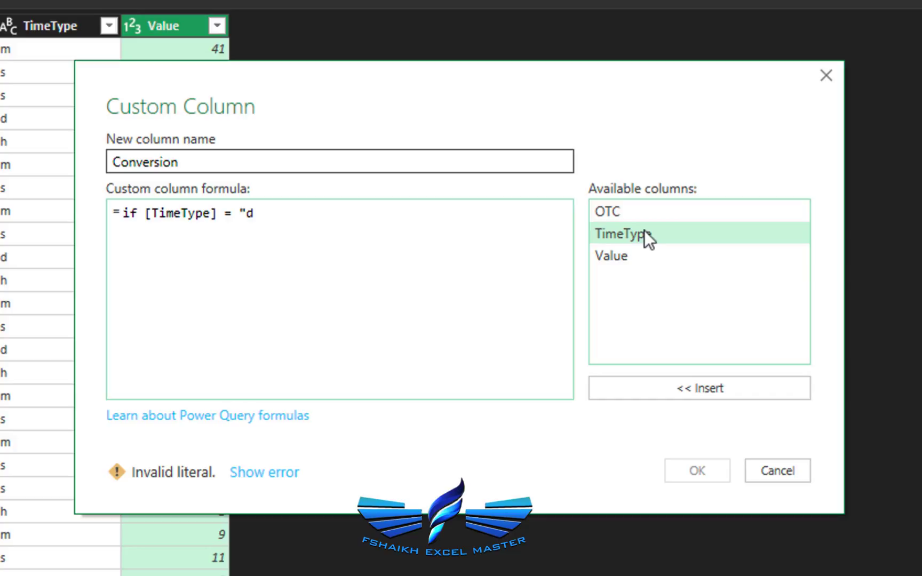
pyautogui.write('" then')
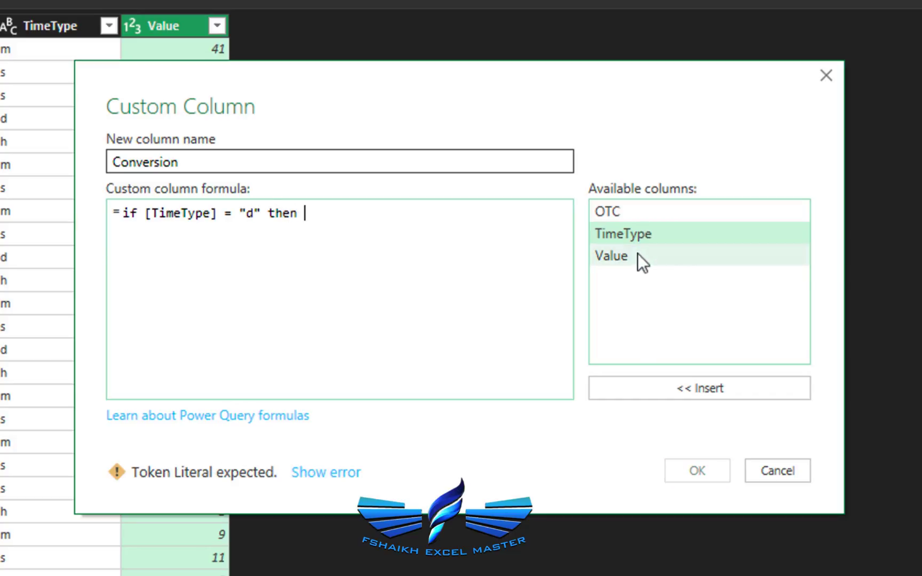
pyautogui.doubleClick(638, 255)
pyautogui.write('* ')
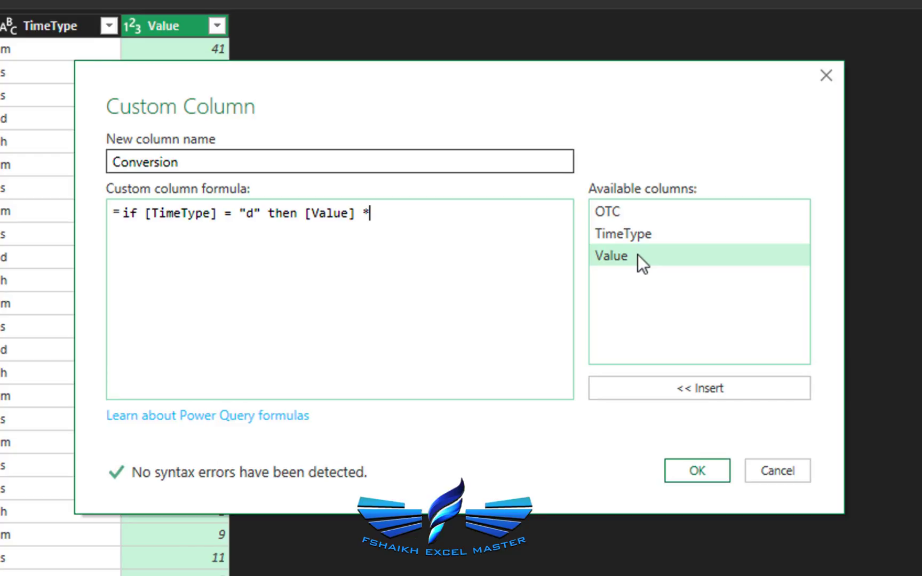
pyautogui.write('24')
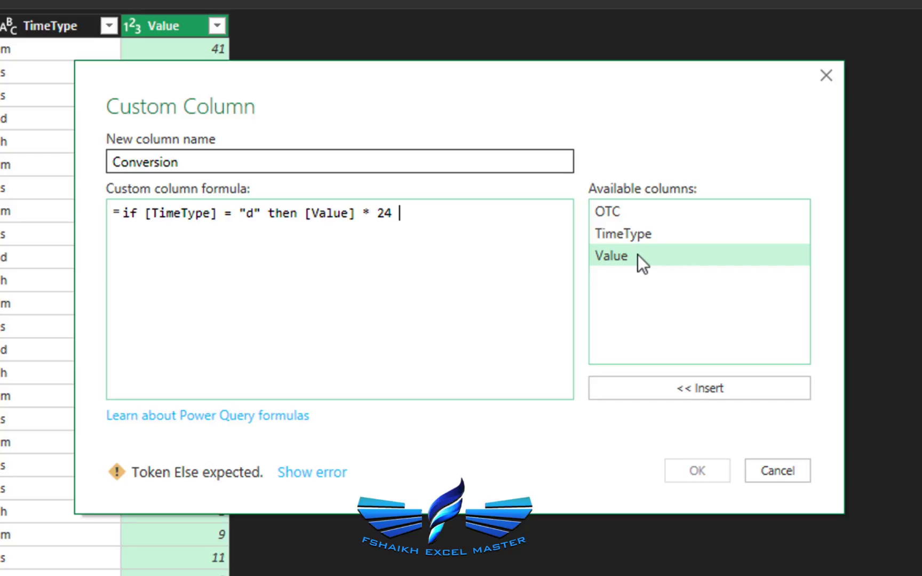
pyautogui.write('else')
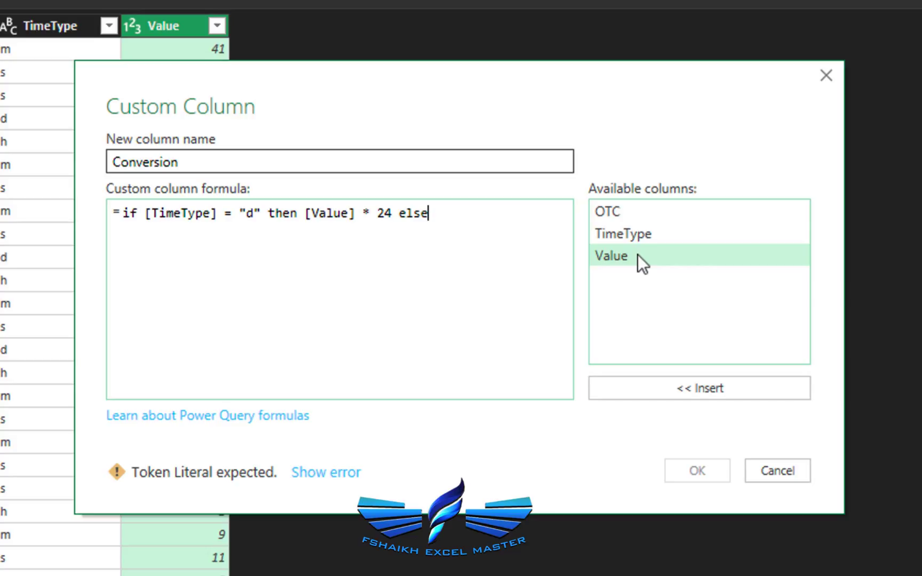
# Copy the day line into a second line: if [TimeType] = "h" then [Value].
pyautogui.press('Return')
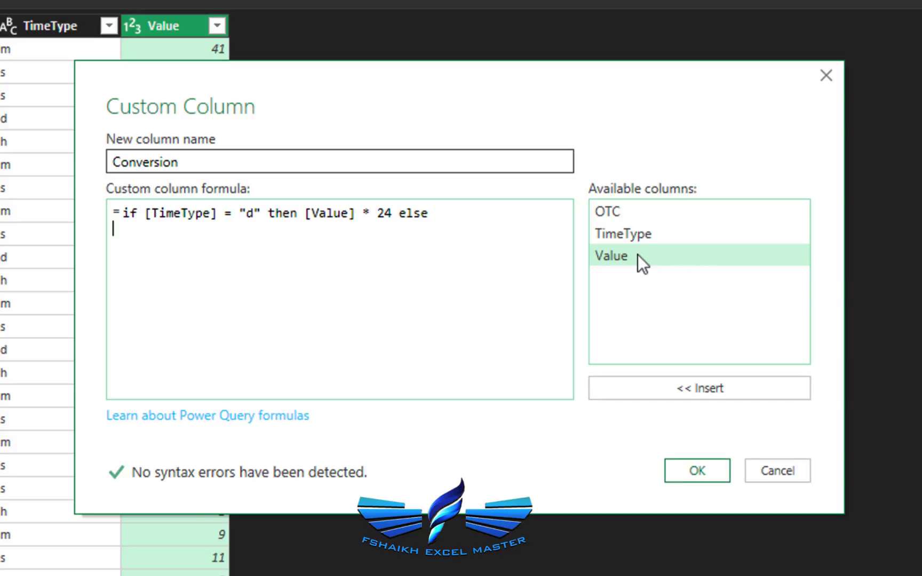
pyautogui.click(439, 213)
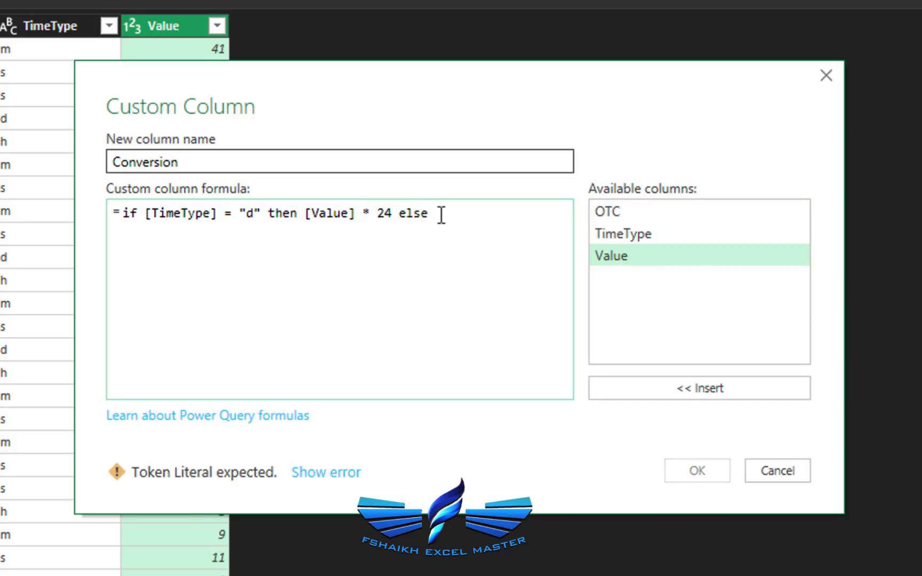
pyautogui.hotkey('ctrl', 'a')
pyautogui.hotkey('ctrl', 'c')
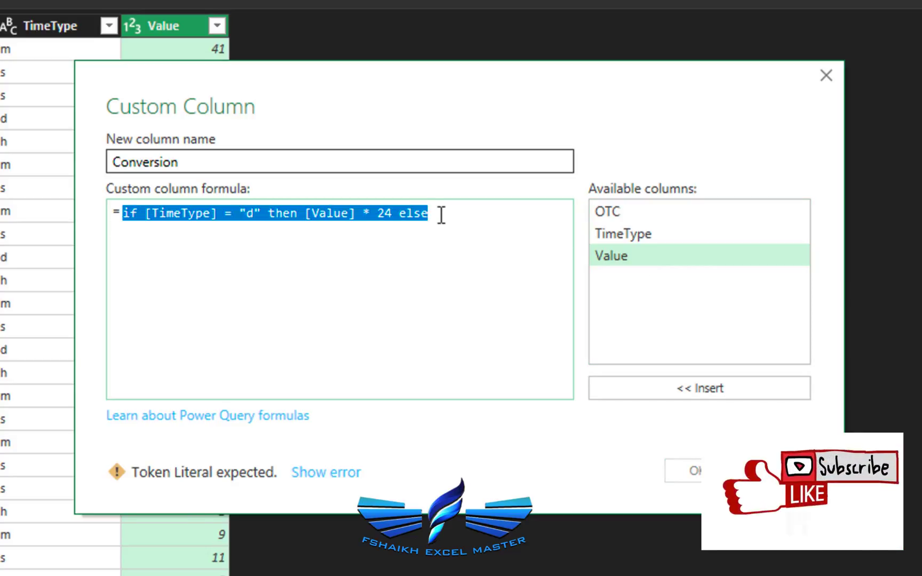
pyautogui.click(433, 229)
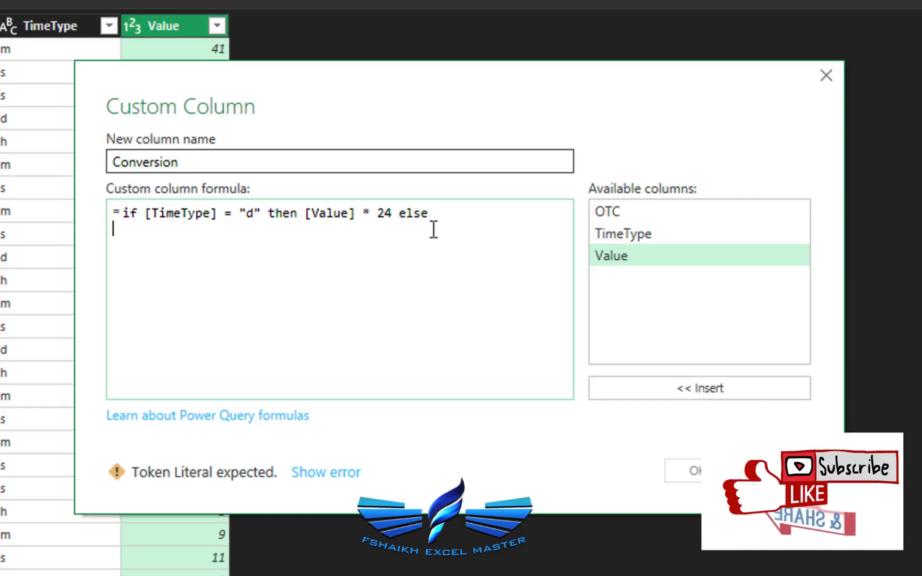
pyautogui.hotkey('ctrl', 'v')
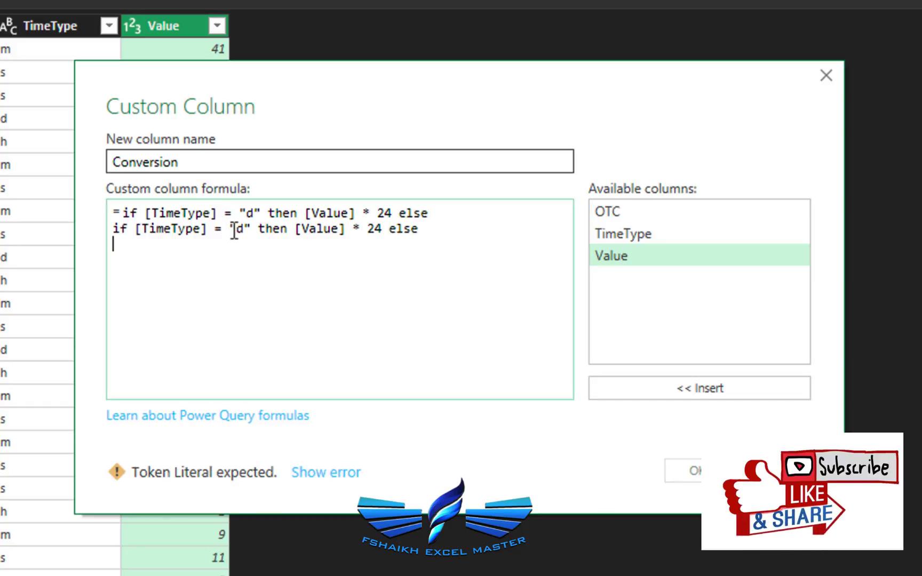
pyautogui.click(244, 230)
pyautogui.press('BackSpace')
pyautogui.write('h')
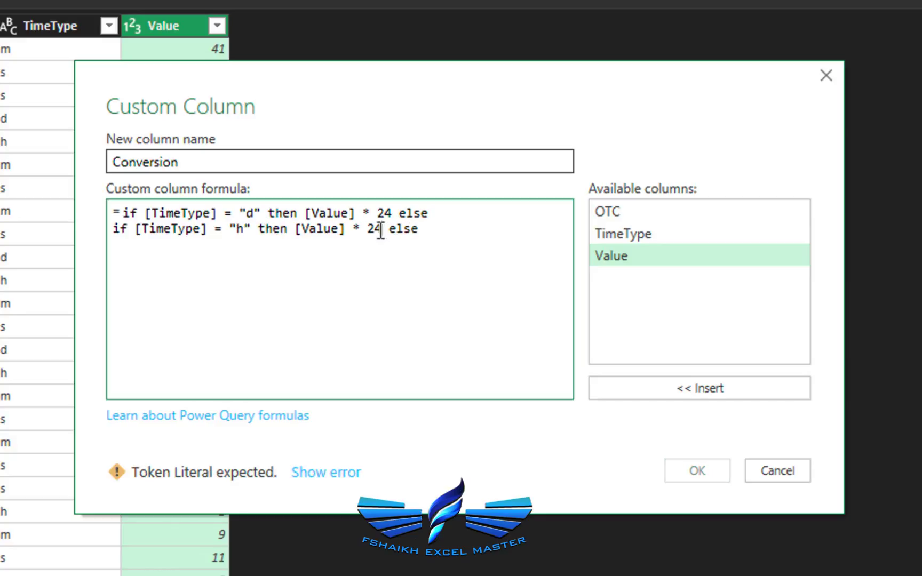
pyautogui.click(381, 230)
pyautogui.press('BackSpace')
pyautogui.press('BackSpace')
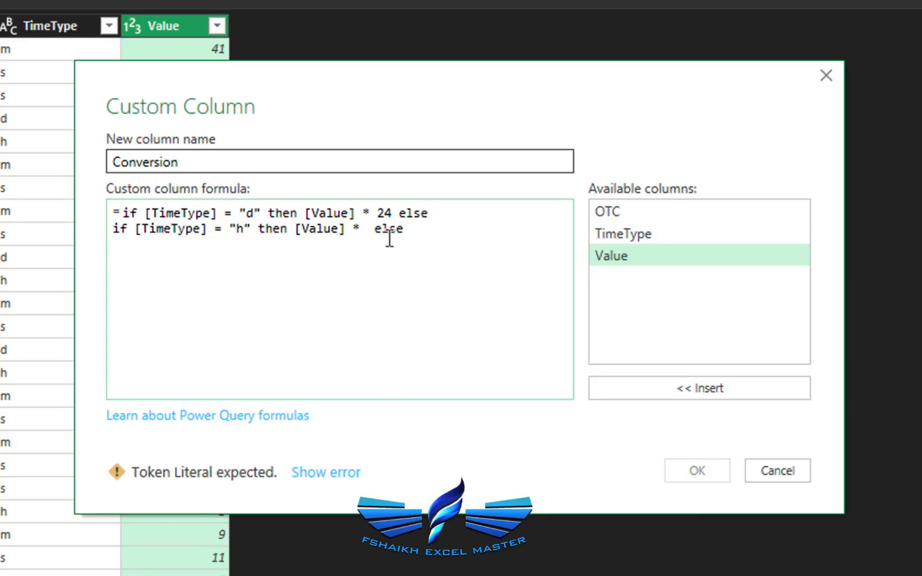
pyautogui.press('BackSpace')
pyautogui.press('BackSpace')
pyautogui.press('BackSpace')
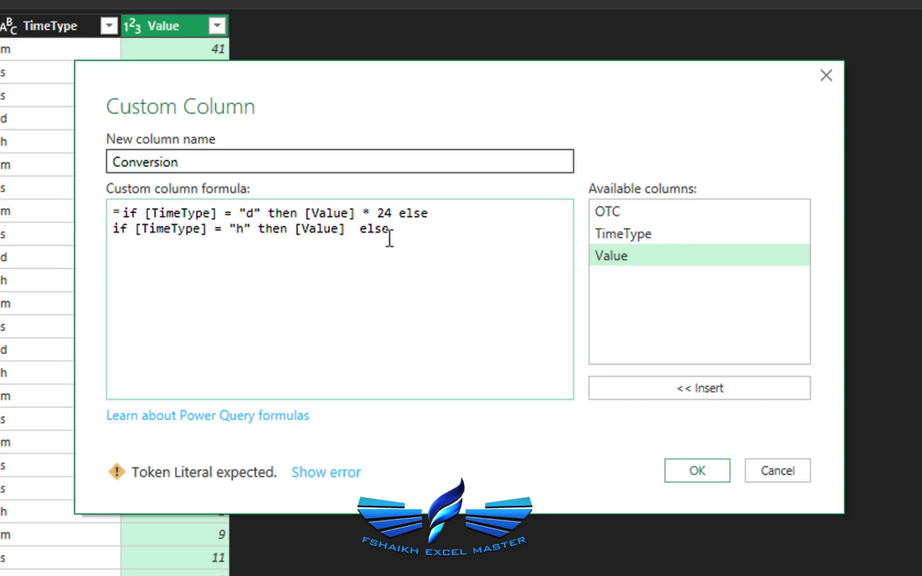
pyautogui.click(408, 226)
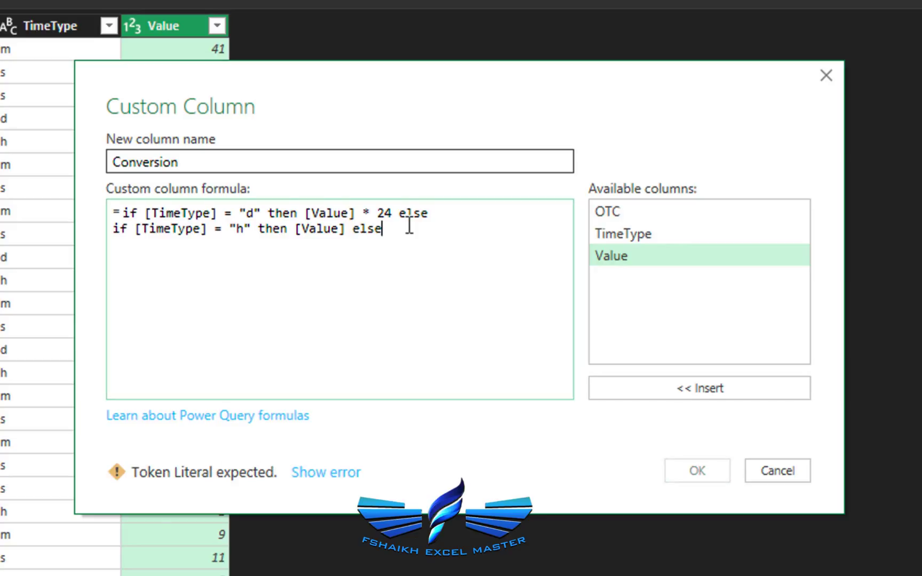
# Add a third line converting minutes: "m" then [Value]/60.
pyautogui.press('Return')
pyautogui.hotkey('ctrl', 'v')
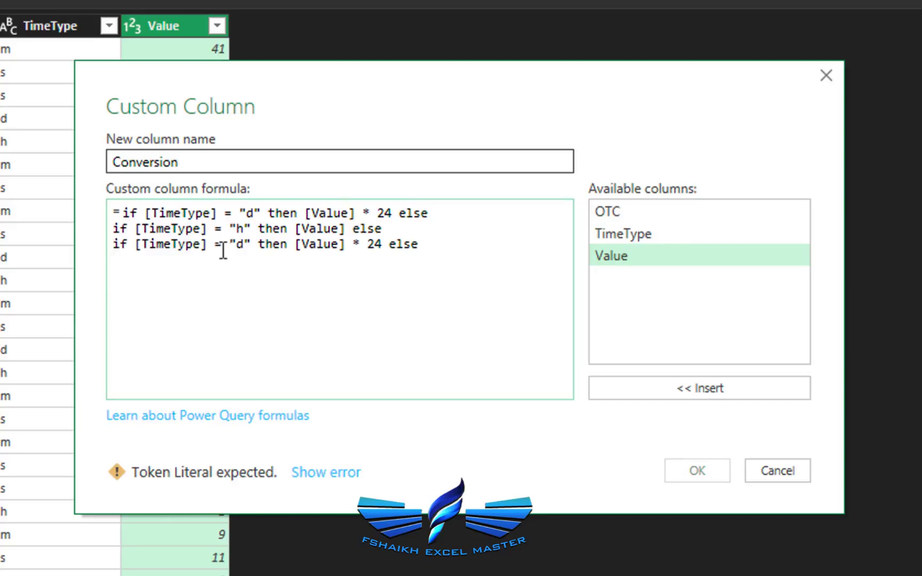
pyautogui.click(243, 246)
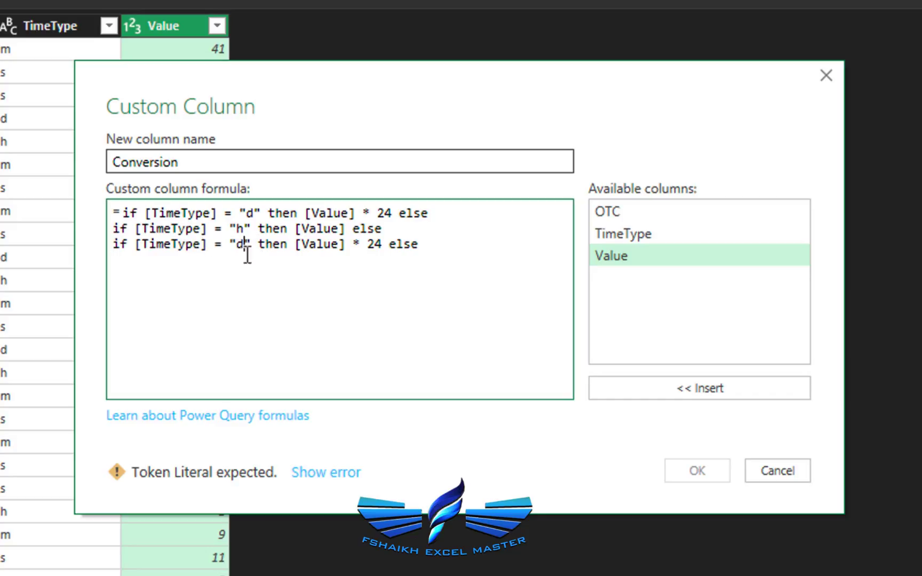
pyautogui.press('BackSpace')
pyautogui.write('m')
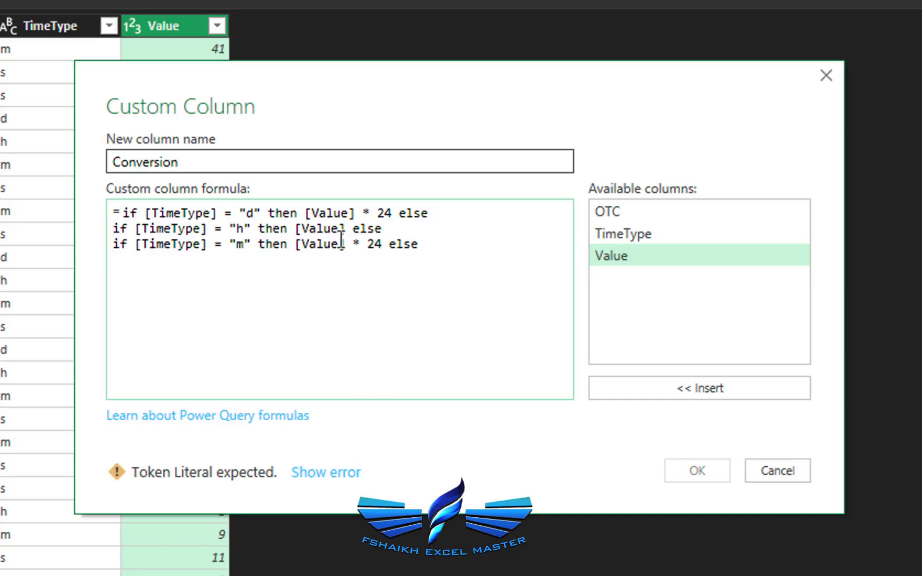
pyautogui.click(367, 245)
pyautogui.click(380, 245)
pyautogui.press('BackSpace')
pyautogui.press('BackSpace')
pyautogui.press('BackSpace')
pyautogui.press('BackSpace')
pyautogui.press('BackSpace')
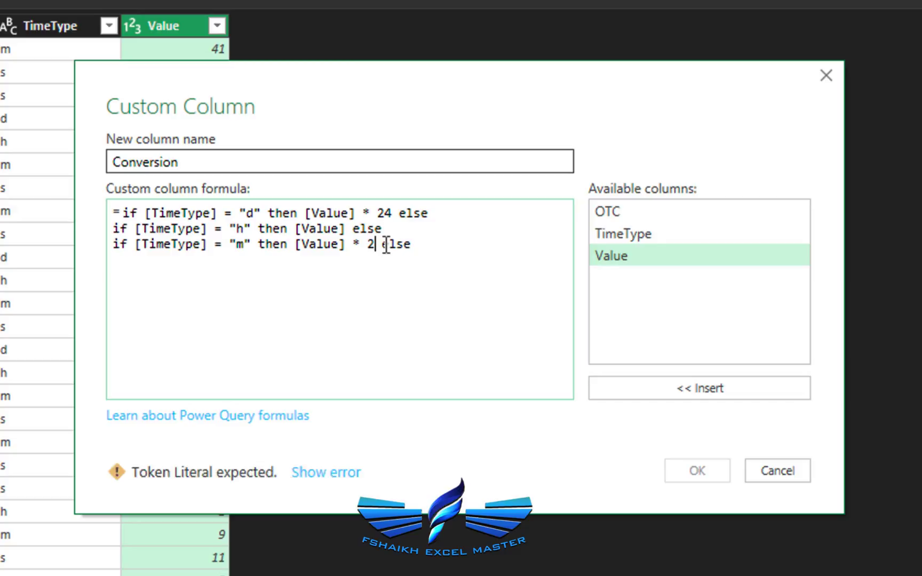
pyautogui.write('/60')
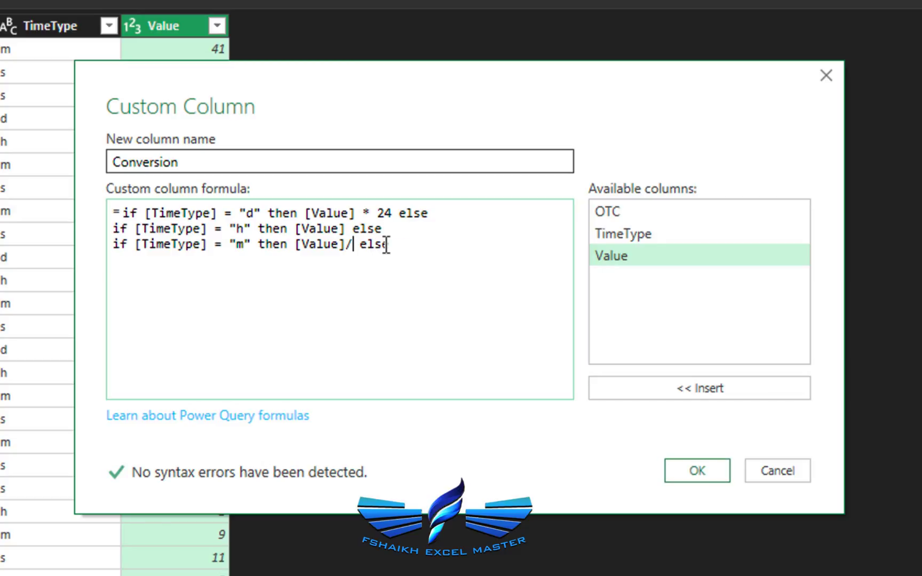
pyautogui.click(419, 245)
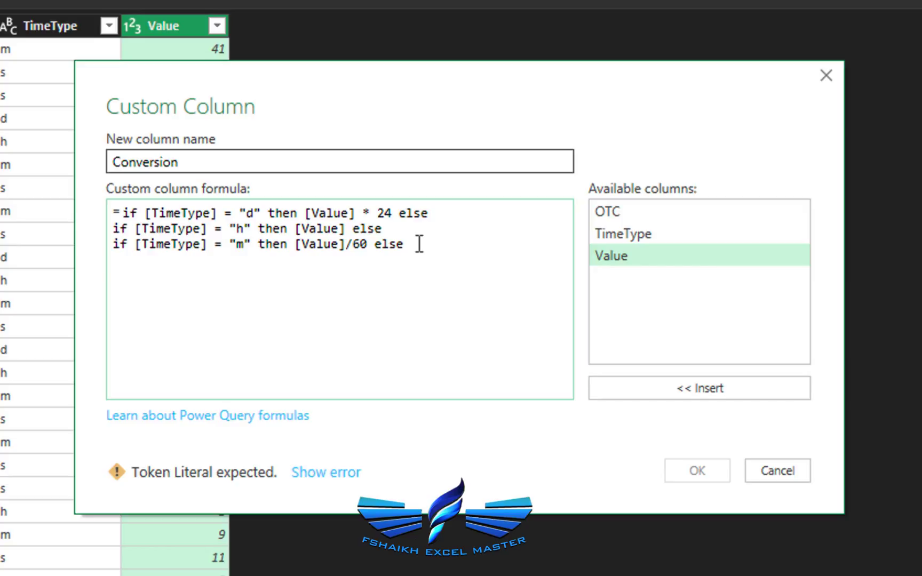
# Add a seconds line, "s" then [Value]/3600, and end the formula with else null.
pyautogui.press('Return')
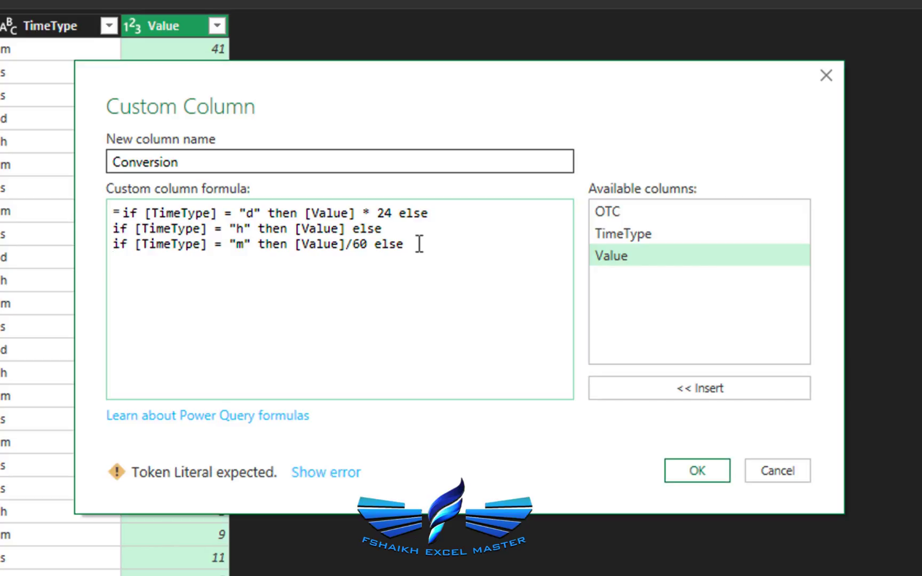
pyautogui.hotkey('ctrl', 'v')
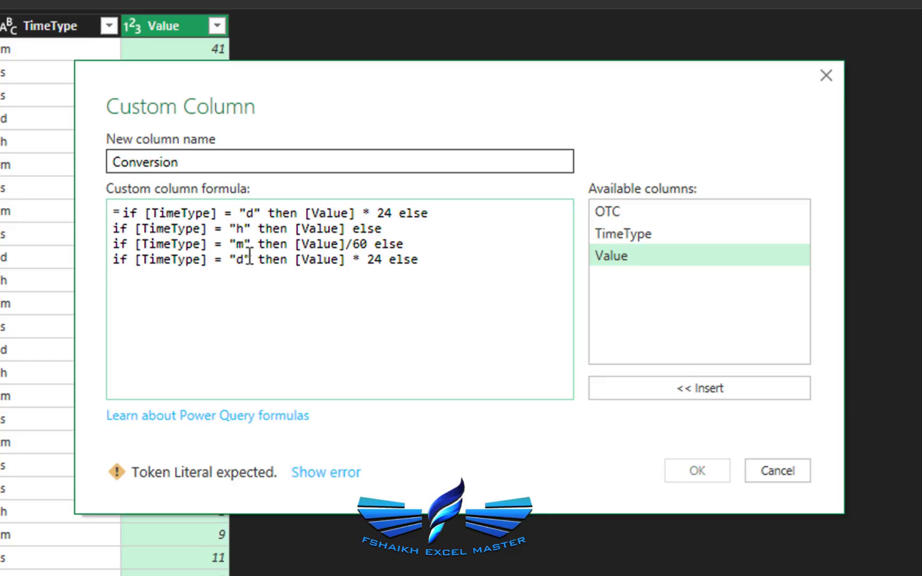
pyautogui.click(245, 260)
pyautogui.press('BackSpace')
pyautogui.write('s')
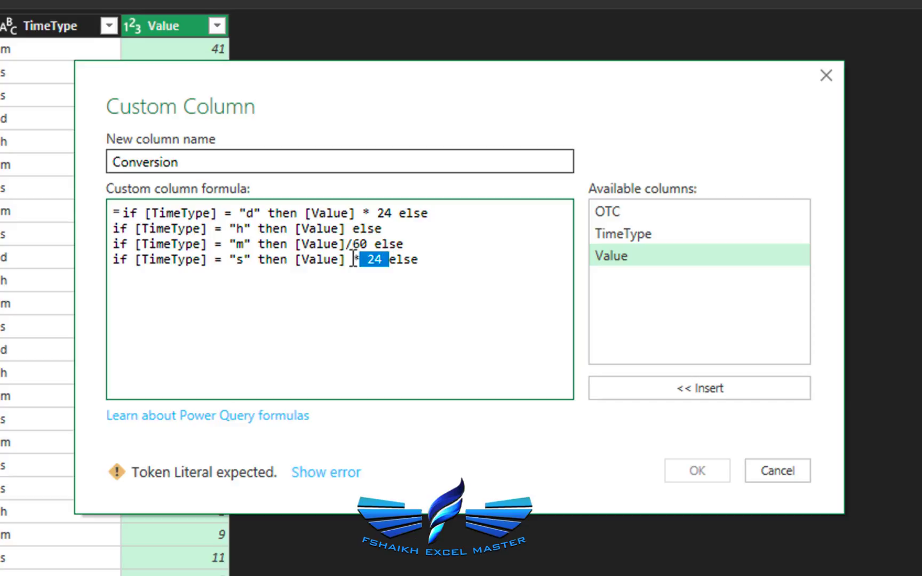
pyautogui.moveTo(354, 261); pyautogui.dragTo(350, 261)
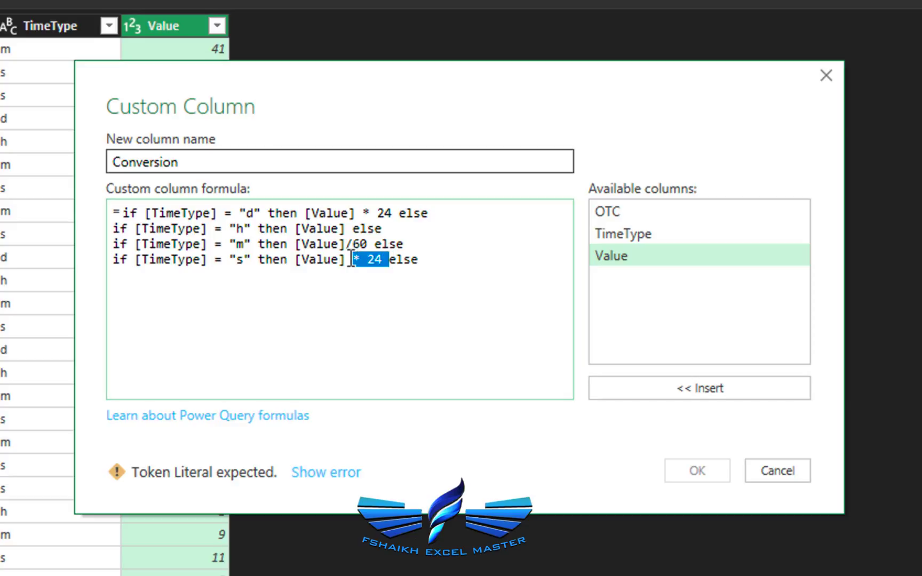
pyautogui.press('BackSpace')
pyautogui.press('BackSpace')
pyautogui.write('/')
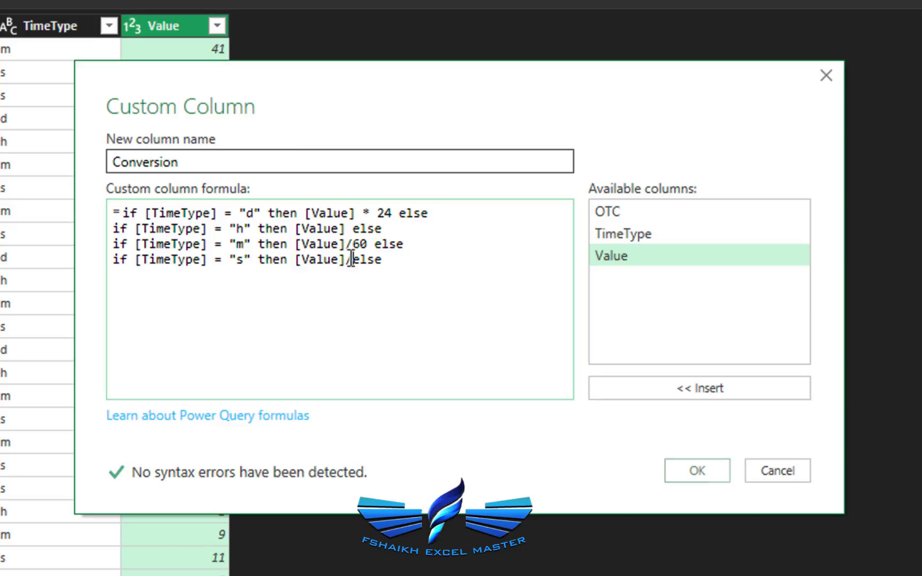
pyautogui.write('3600')
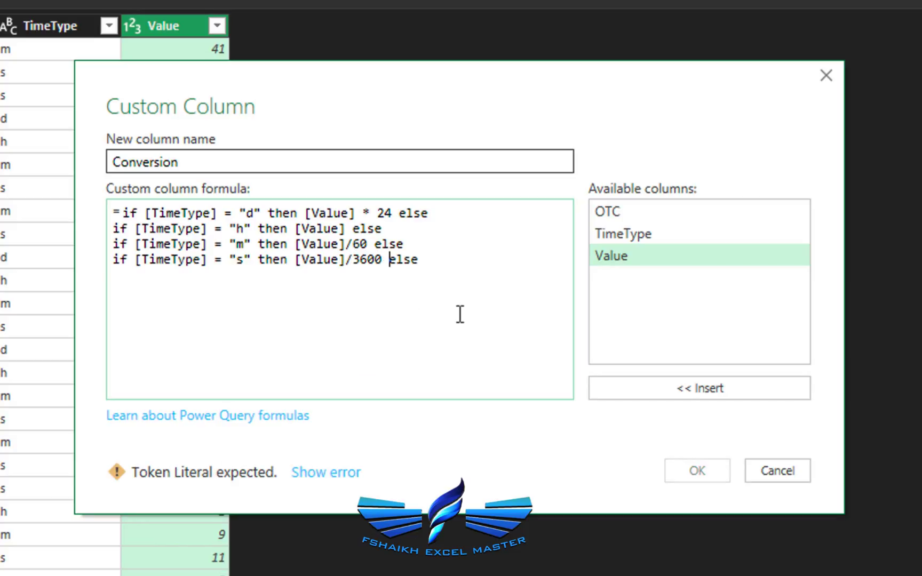
pyautogui.click(468, 269)
pyautogui.press('Return')
pyautogui.press('BackSpace')
pyautogui.write('nul')
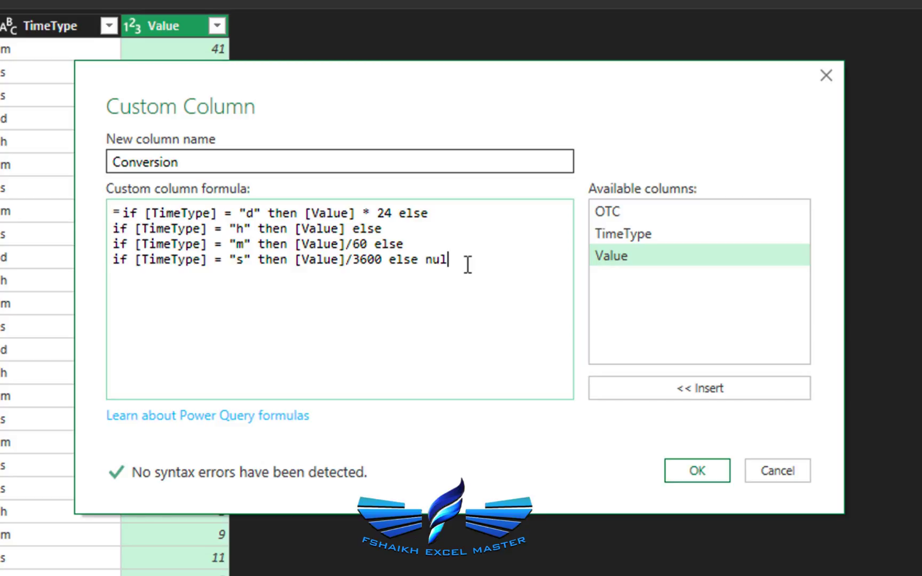
pyautogui.write('l')
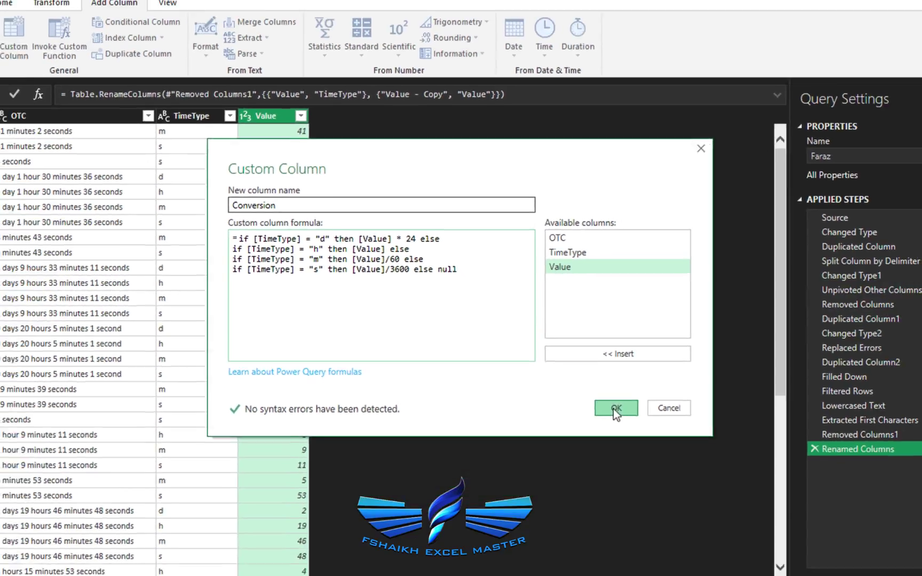
# Confirm the Conversion column, then delete the TimeType and Value columns, keeping OTC and Conversion.
pyautogui.click(615, 409)
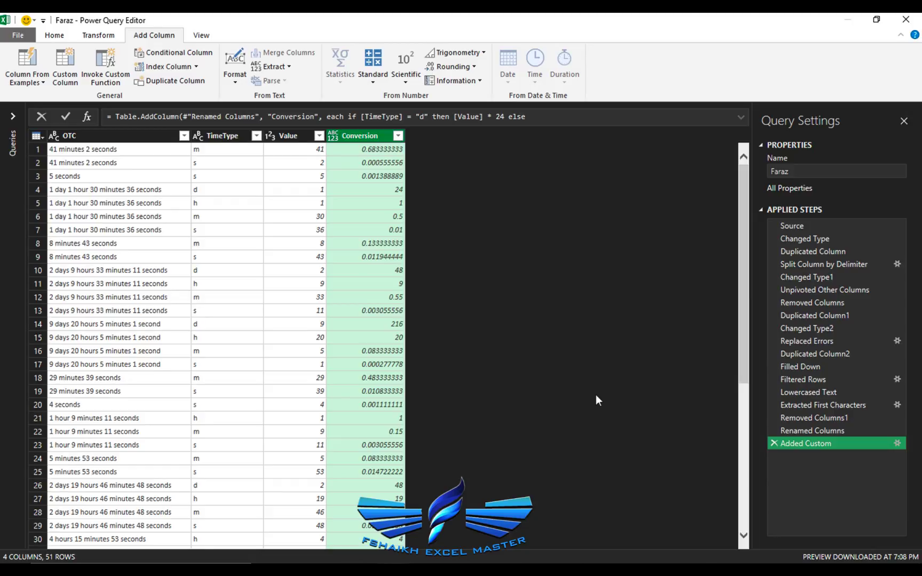
pyautogui.click(237, 140)
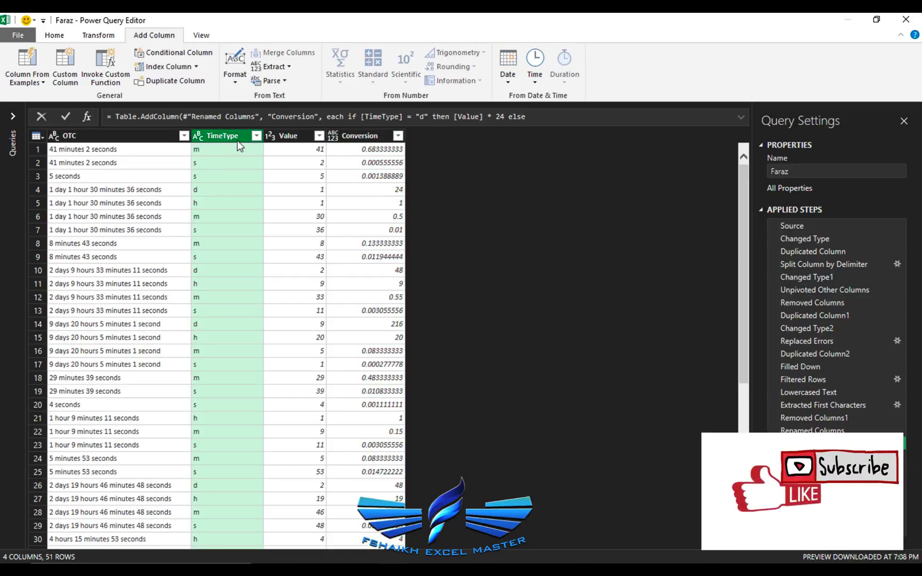
pyautogui.hotkey('shift', 'Right')
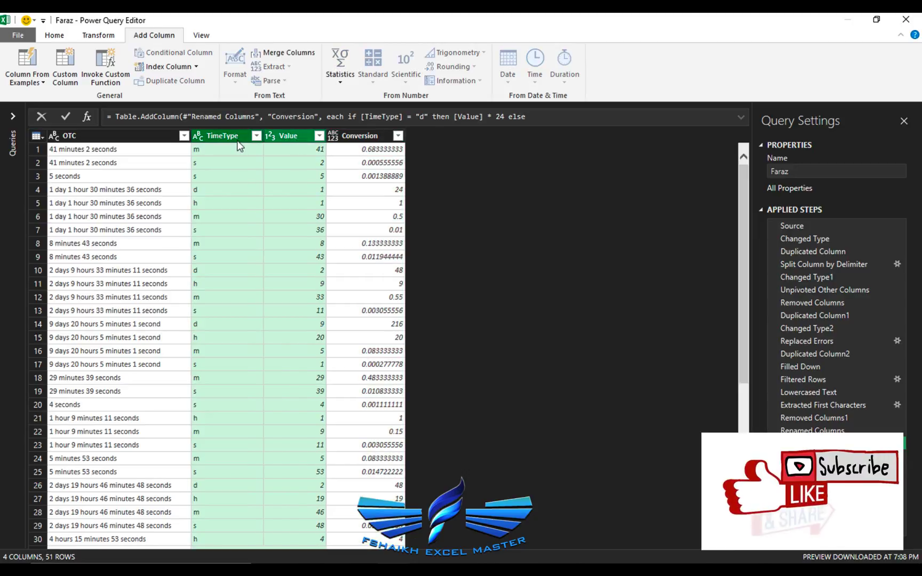
pyautogui.click(107, 36)
pyautogui.click(59, 35)
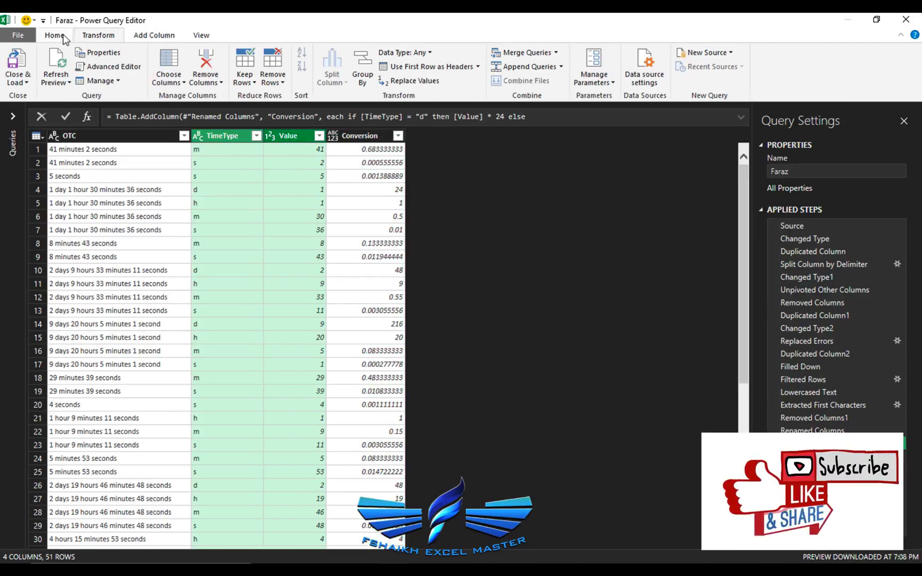
pyautogui.click(205, 60)
pyautogui.click(131, 135)
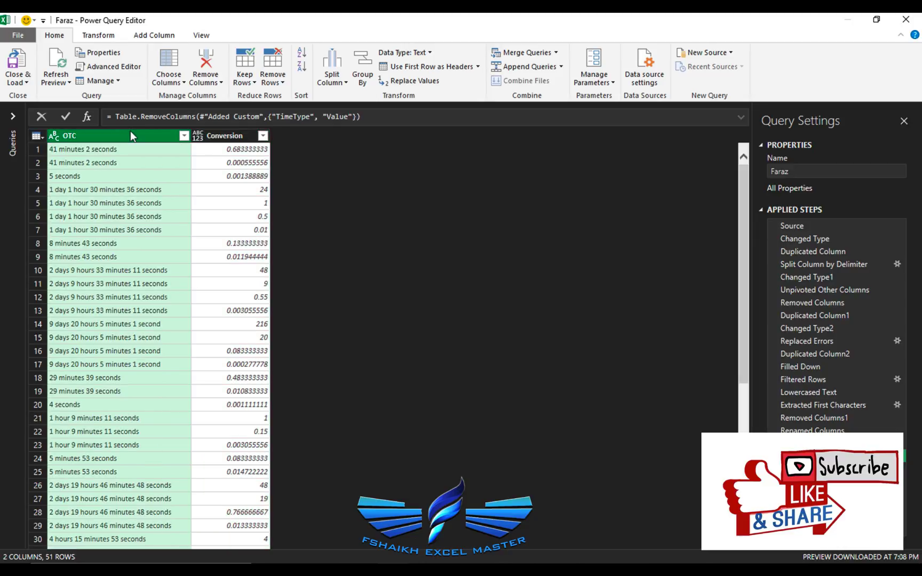
# Group by OTC into a new Conv column that sums Conversion.
pyautogui.click(352, 64)
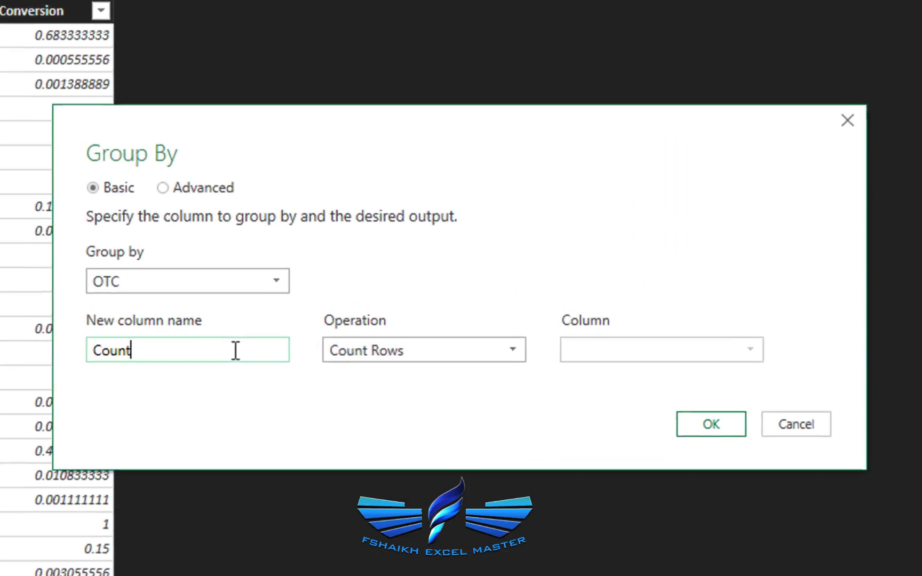
pyautogui.doubleClick(334, 322)
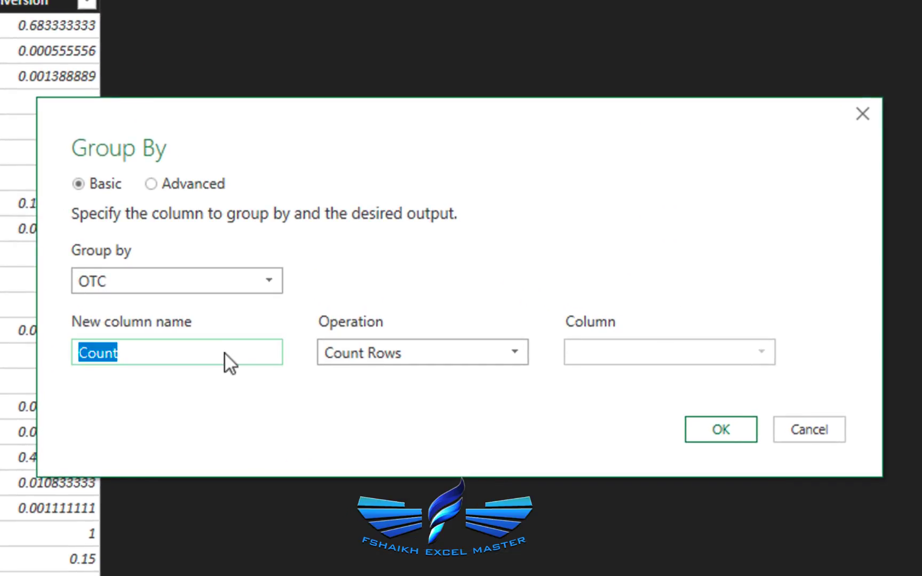
pyautogui.write('Conv')
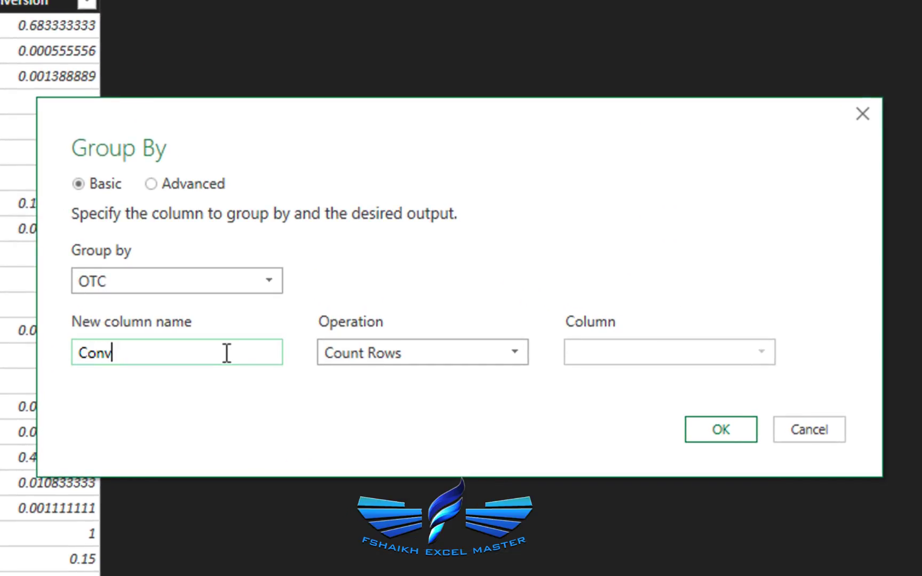
pyautogui.click(390, 353)
pyautogui.click(387, 375)
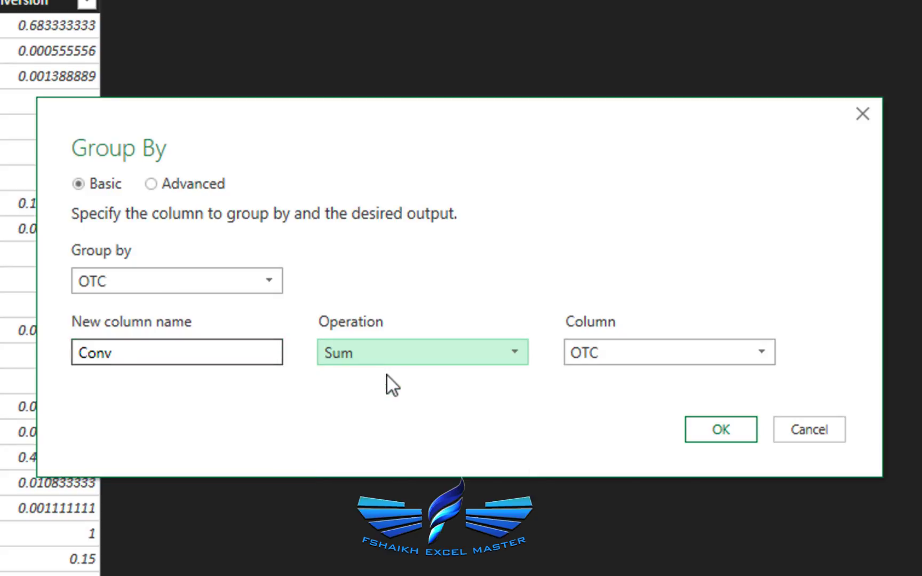
pyautogui.click(630, 352)
pyautogui.click(617, 397)
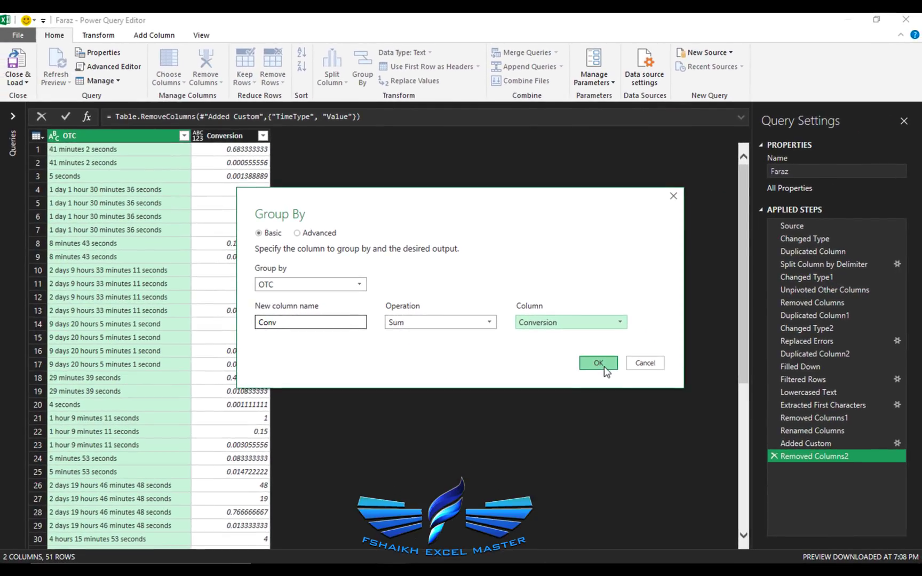
pyautogui.click(598, 363)
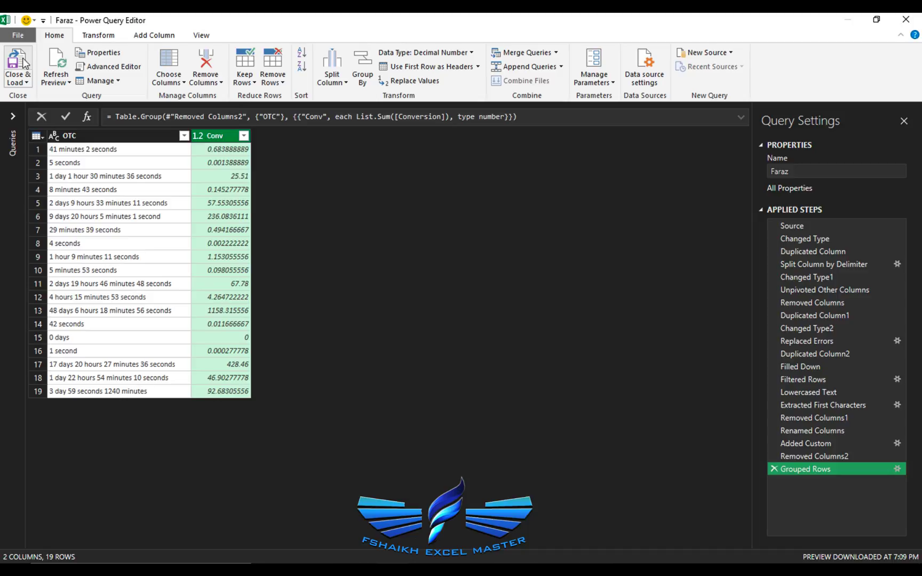
# Load the query as a table at L1 of the existing sheet and close the Queries pane.
pyautogui.click(18, 80)
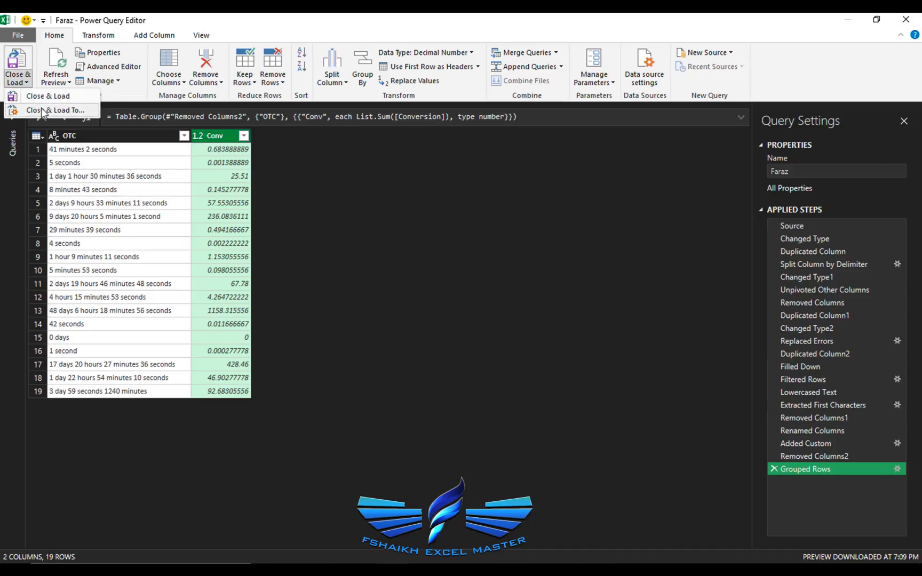
pyautogui.click(42, 111)
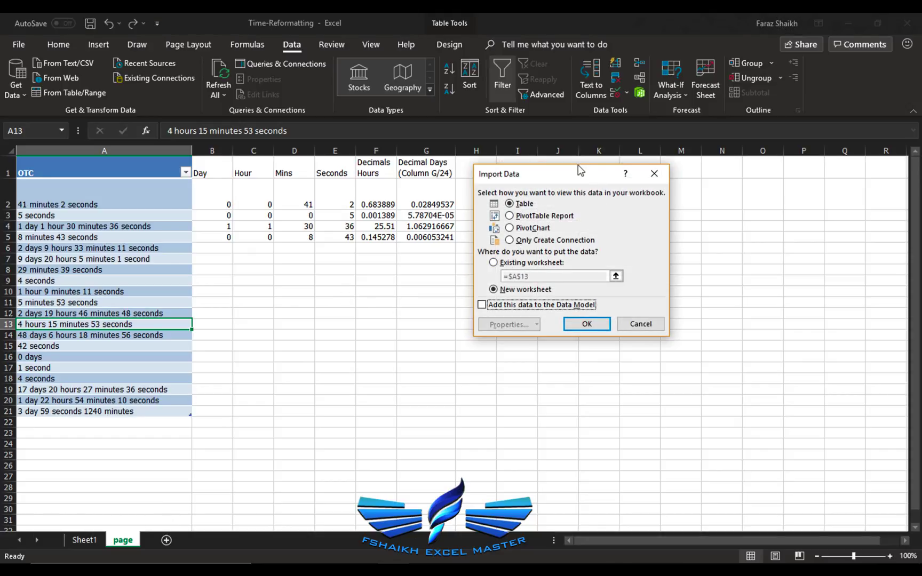
pyautogui.moveTo(579, 169); pyautogui.dragTo(496, 269)
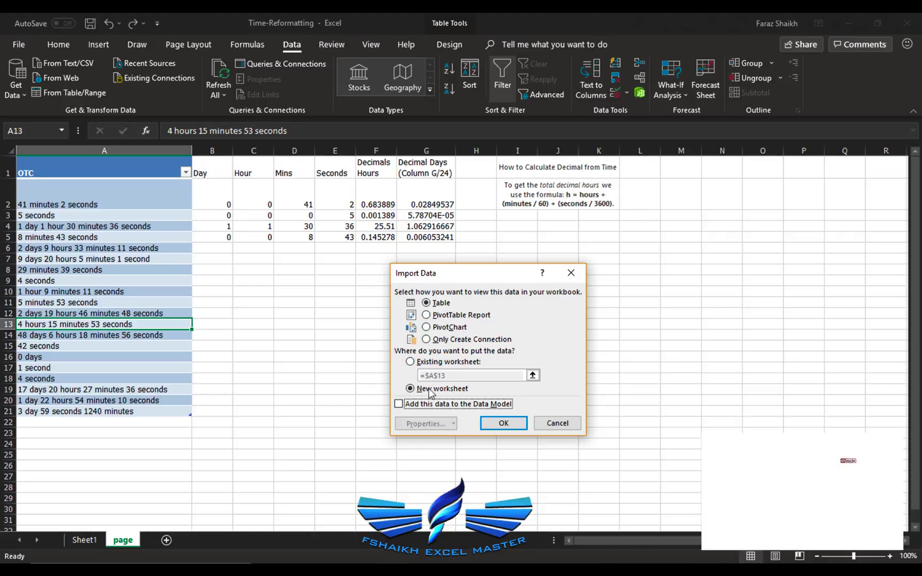
pyautogui.click(410, 362)
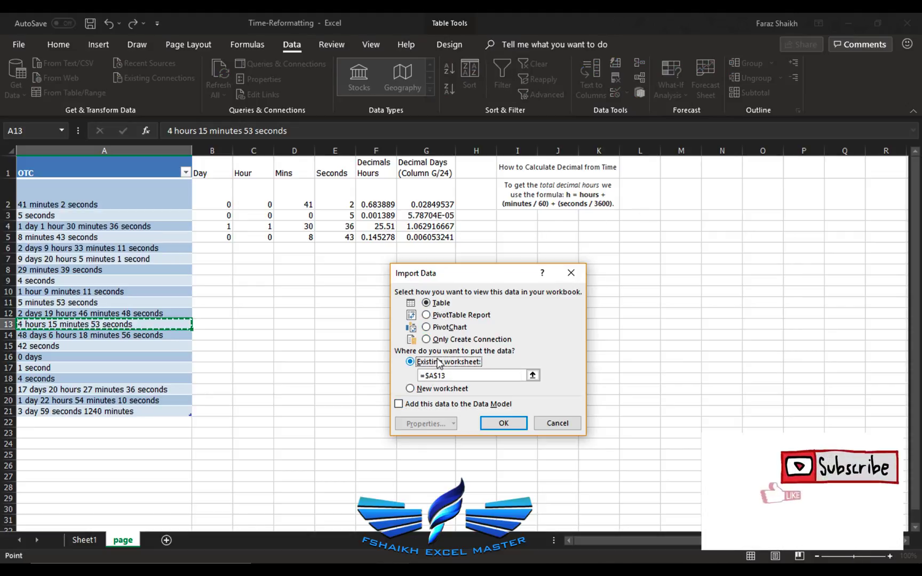
pyautogui.click(651, 167)
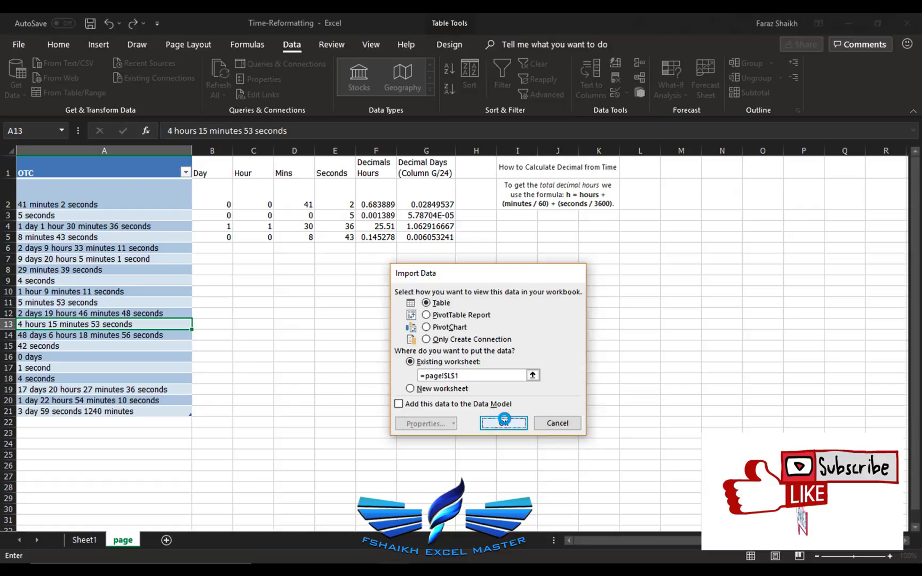
pyautogui.click(503, 423)
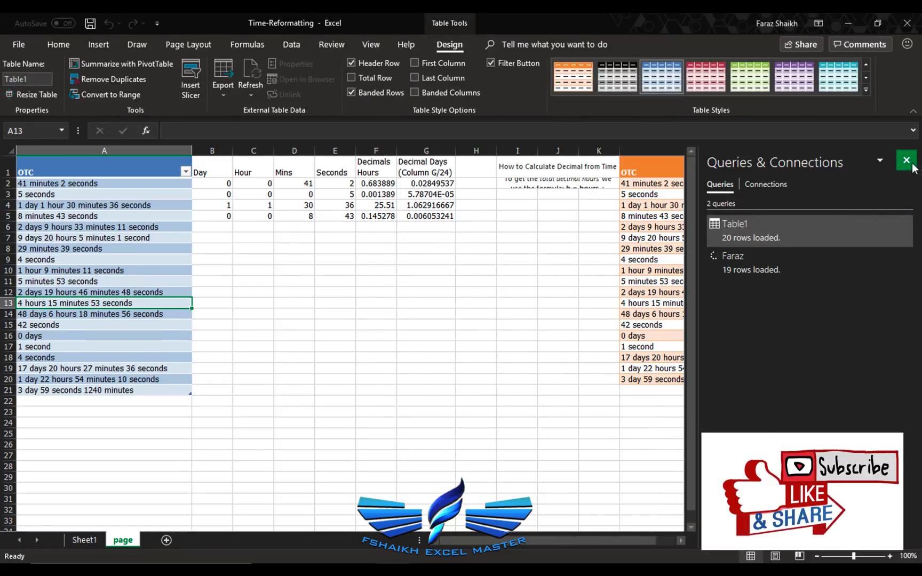
pyautogui.click(906, 160)
pyautogui.click(544, 193)
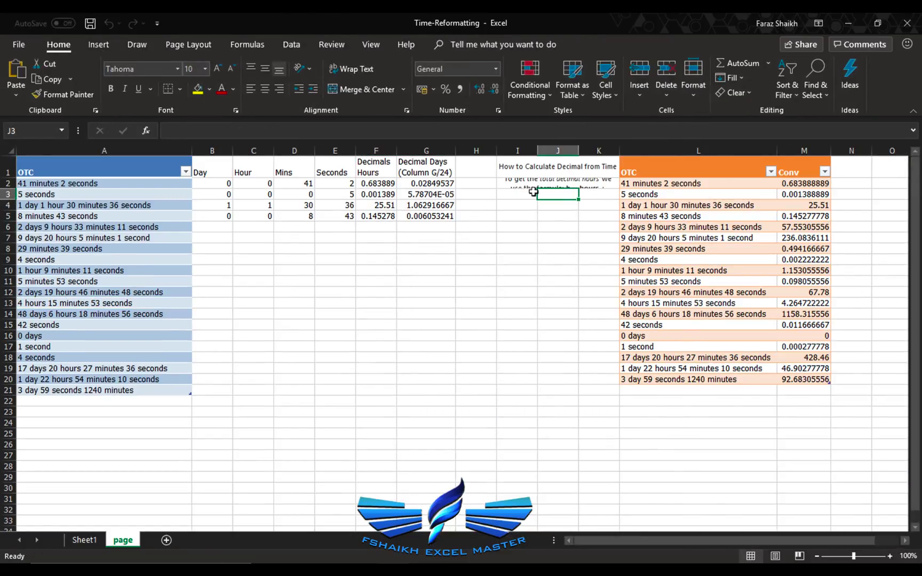
# Enter '45 seconds' in A22 below the source list.
pyautogui.click(86, 400)
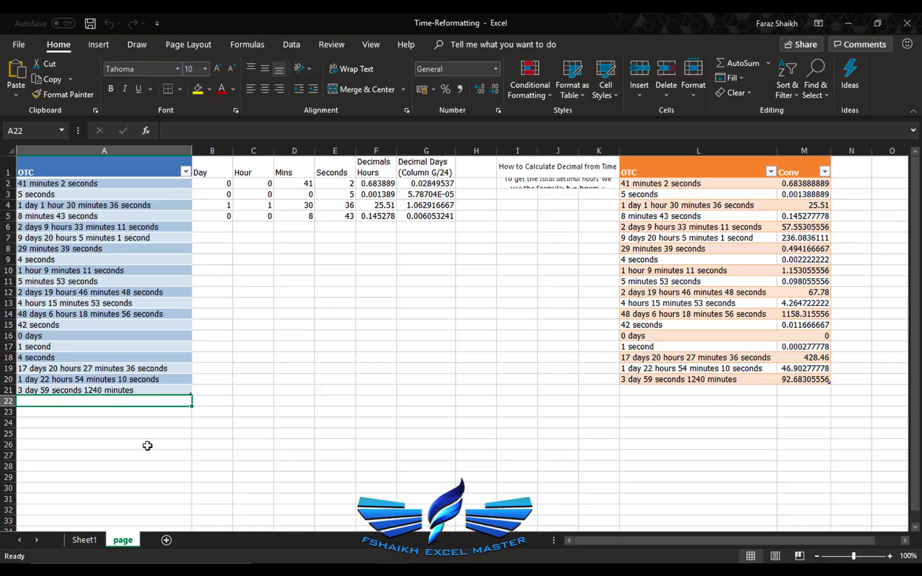
pyautogui.write('45 se')
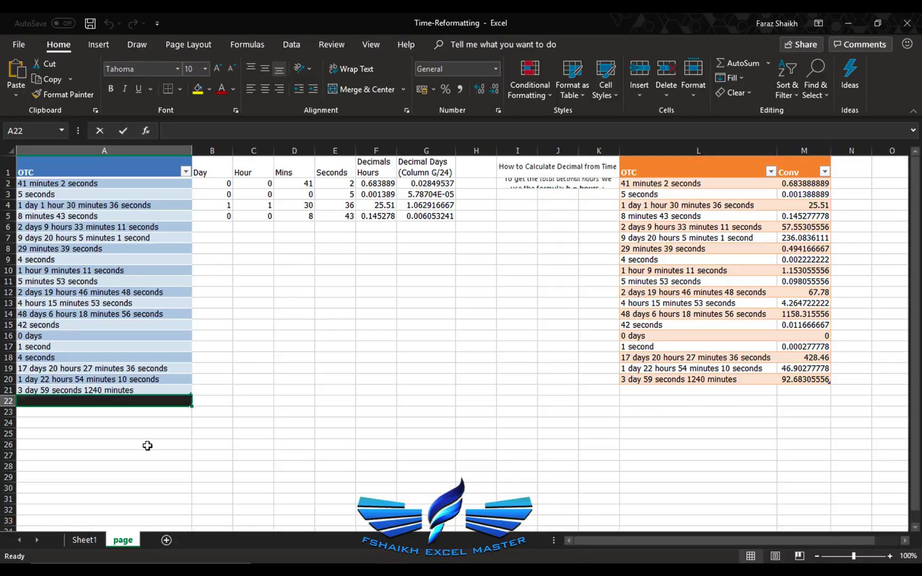
pyautogui.write('co')
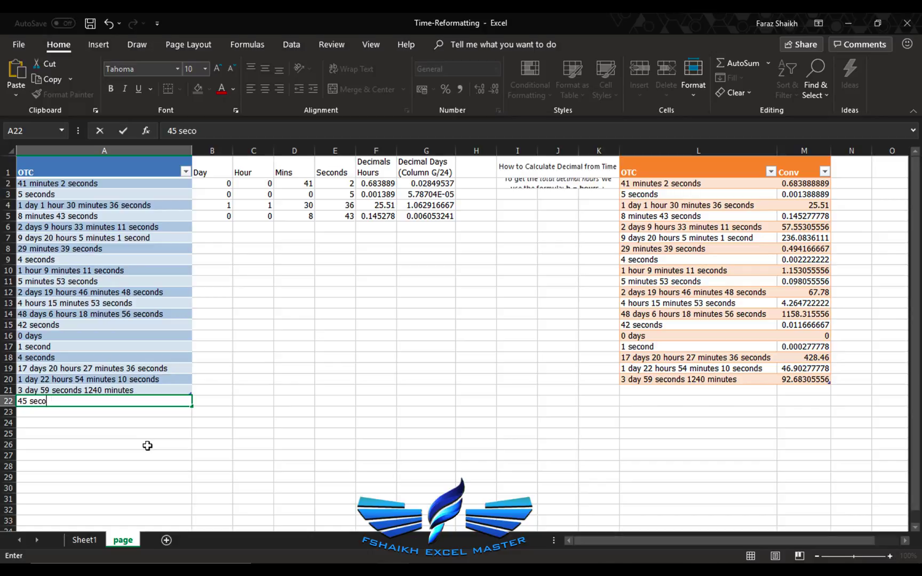
pyautogui.write('nds')
pyautogui.press('Return')
# Refresh the query table so 45 seconds appears as 0.0125 hours.
pyautogui.click(614, 339)
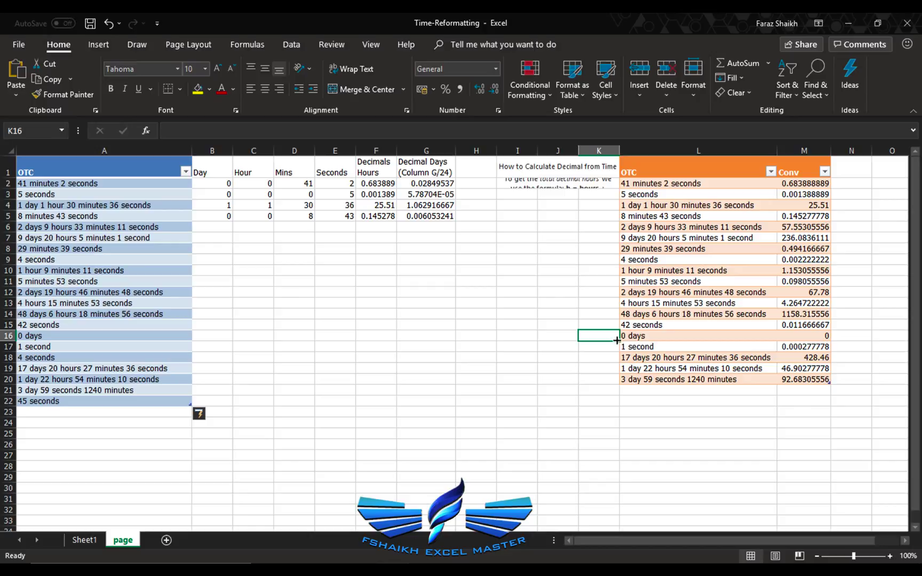
pyautogui.click(668, 325)
pyautogui.rightClick(668, 325)
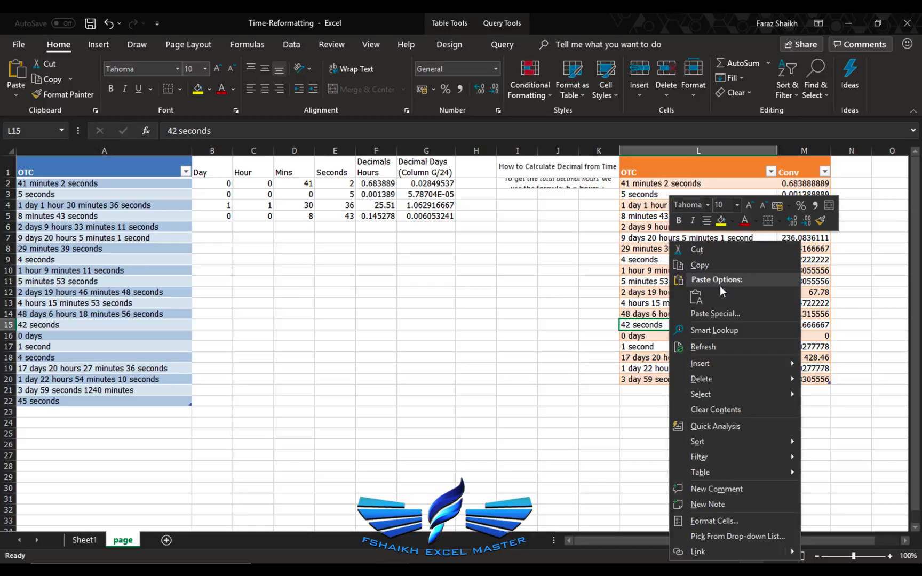
pyautogui.click(720, 342)
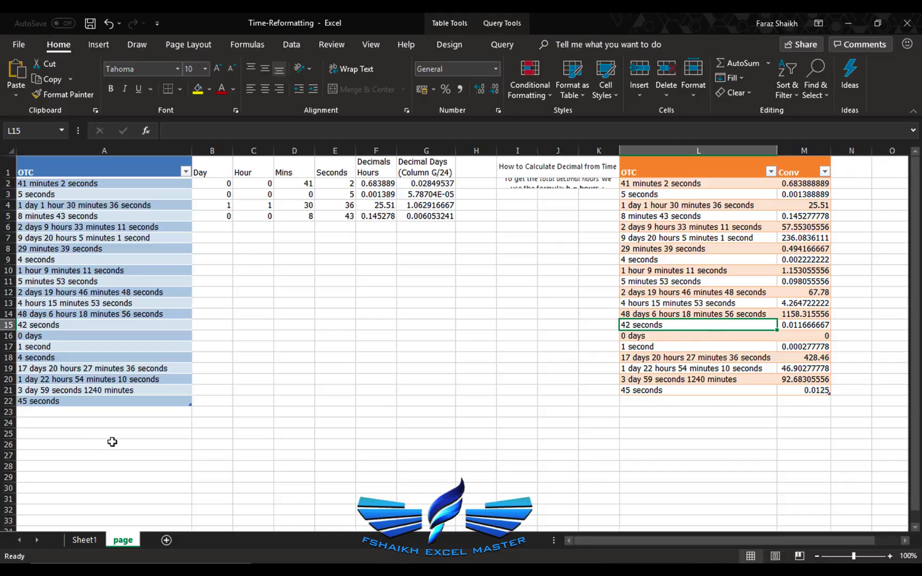
# Enter '65 seconds 33 min 2 days' in A23.
pyautogui.click(99, 413)
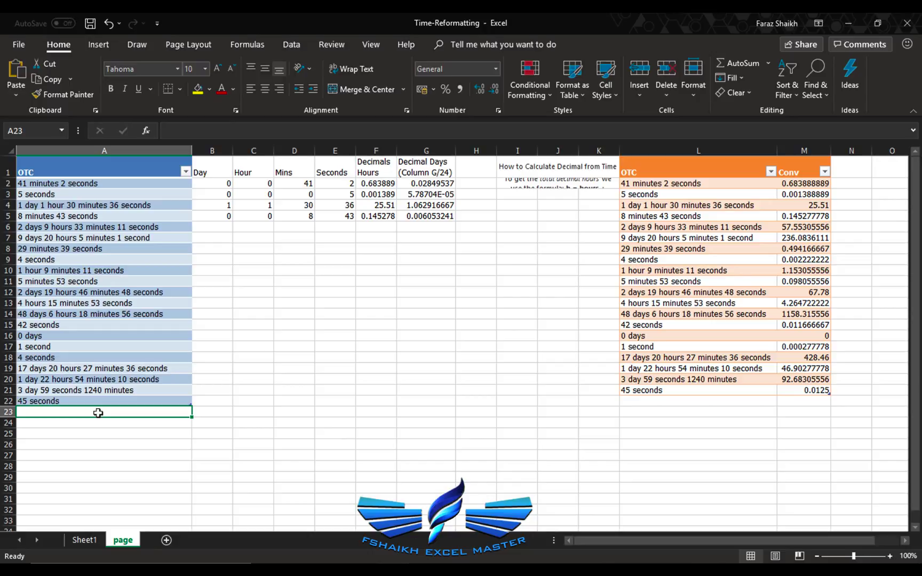
pyautogui.write('65')
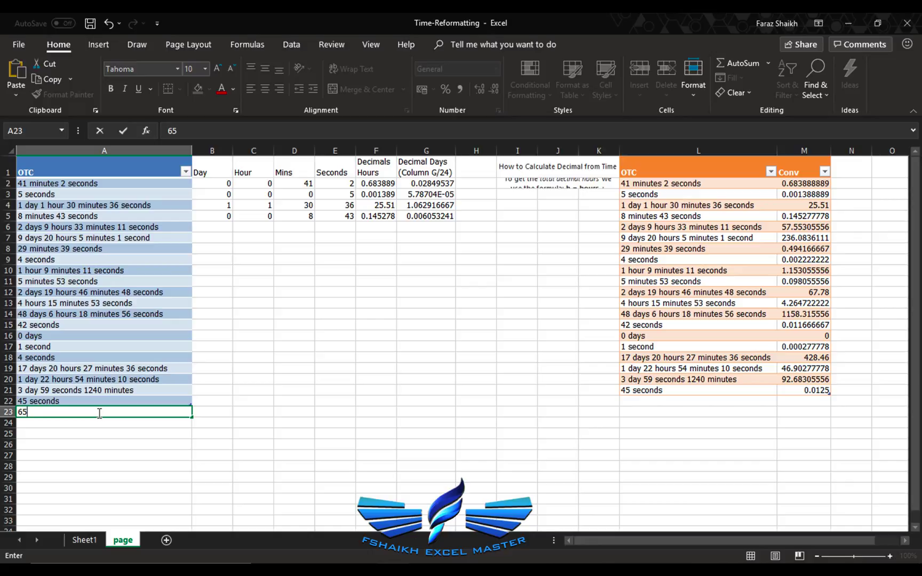
pyautogui.write(' seconds 33 min')
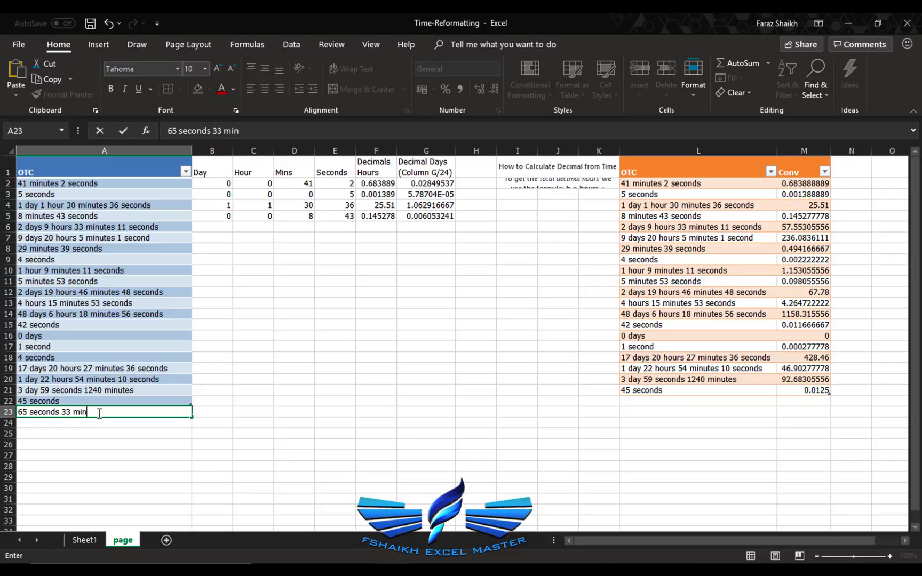
pyautogui.write(' 2 days')
pyautogui.press('Return')
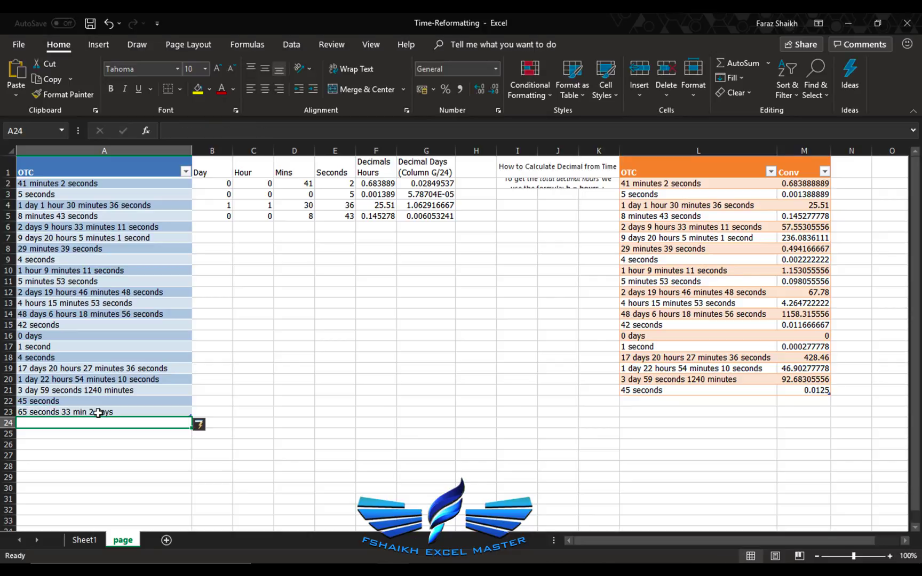
pyautogui.click(99, 413)
# Refresh the query table so the new entry shows 48.56805556 hours.
pyautogui.click(659, 247)
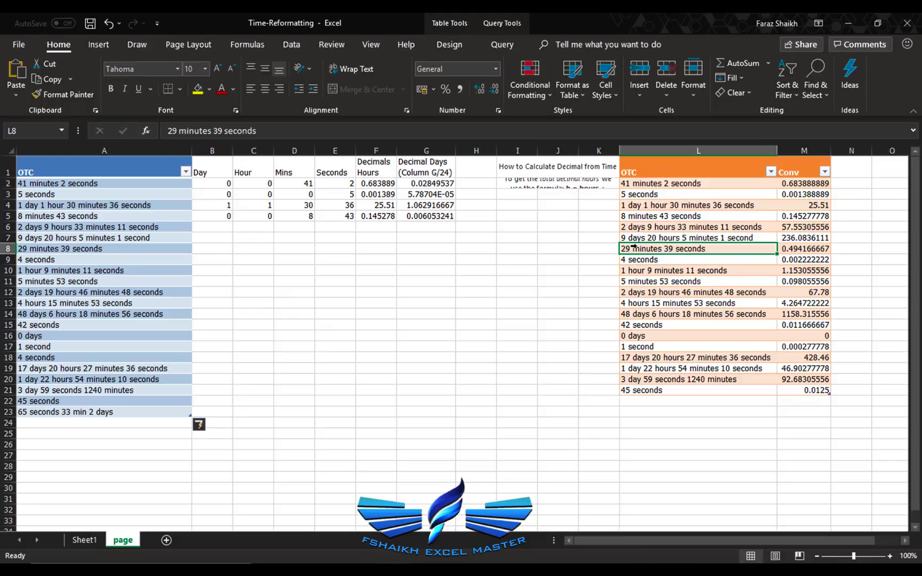
pyautogui.rightClick(634, 247)
pyautogui.click(660, 344)
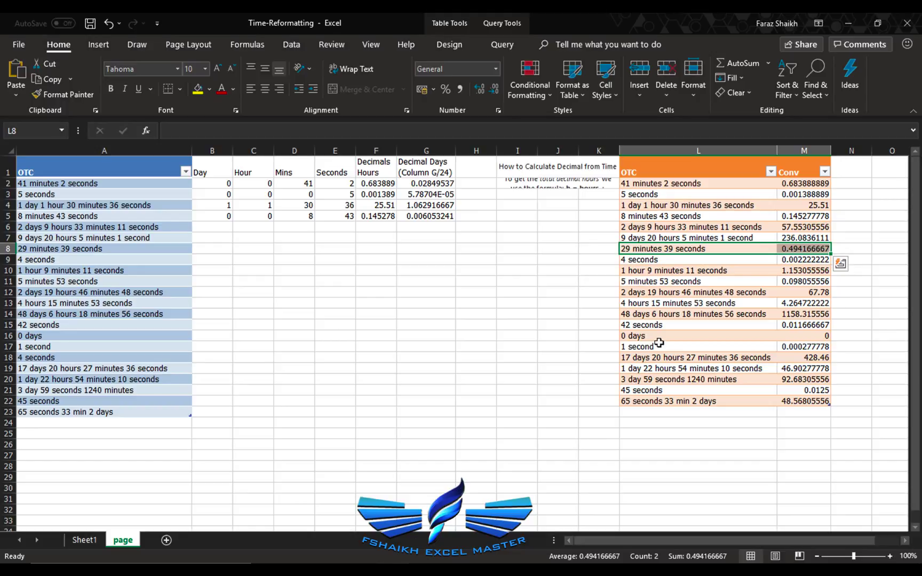
pyautogui.click(595, 279)
pyautogui.click(540, 191)
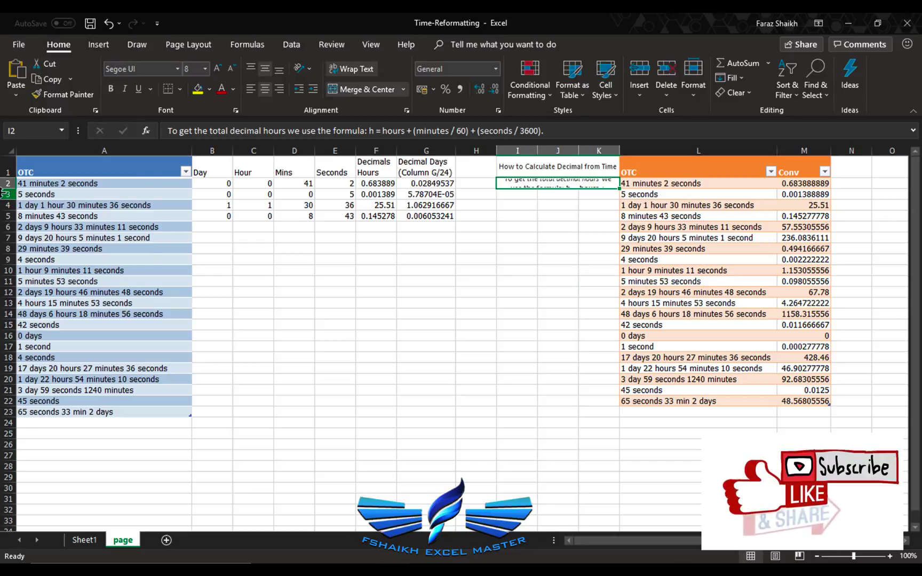